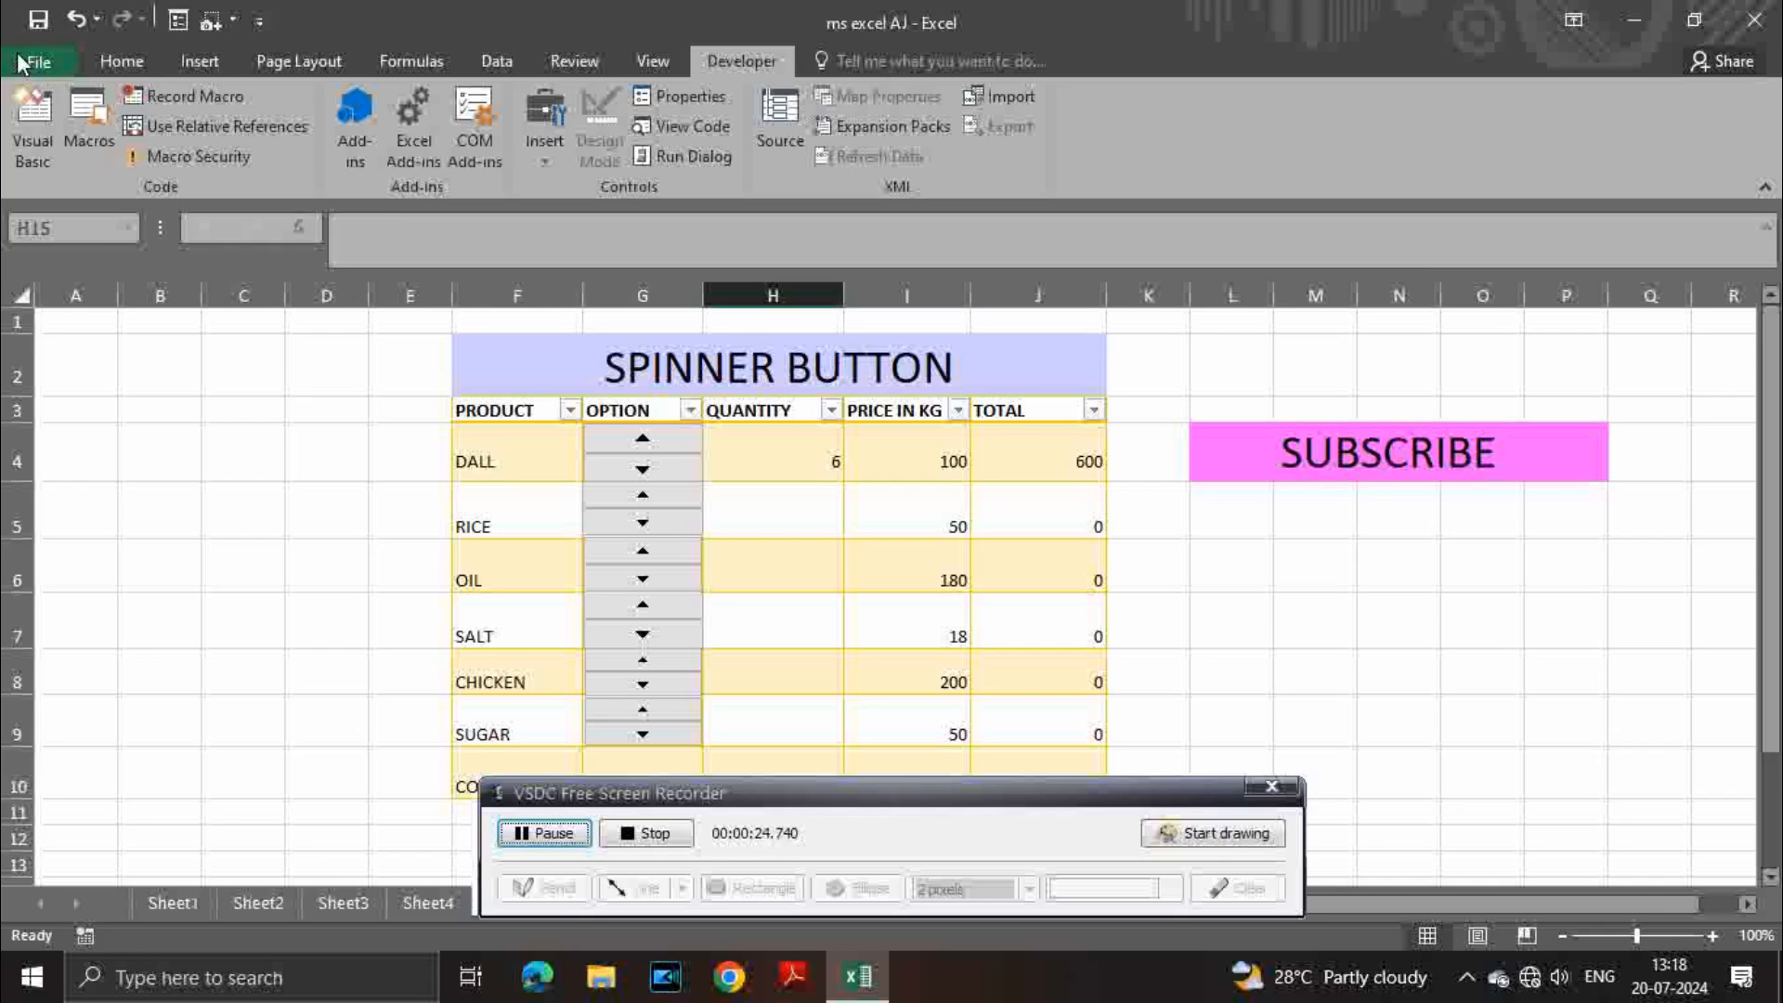
Browse the All Commands list in the ribbon customization options, leaving the ribbon unchanged
left_click(20, 64)
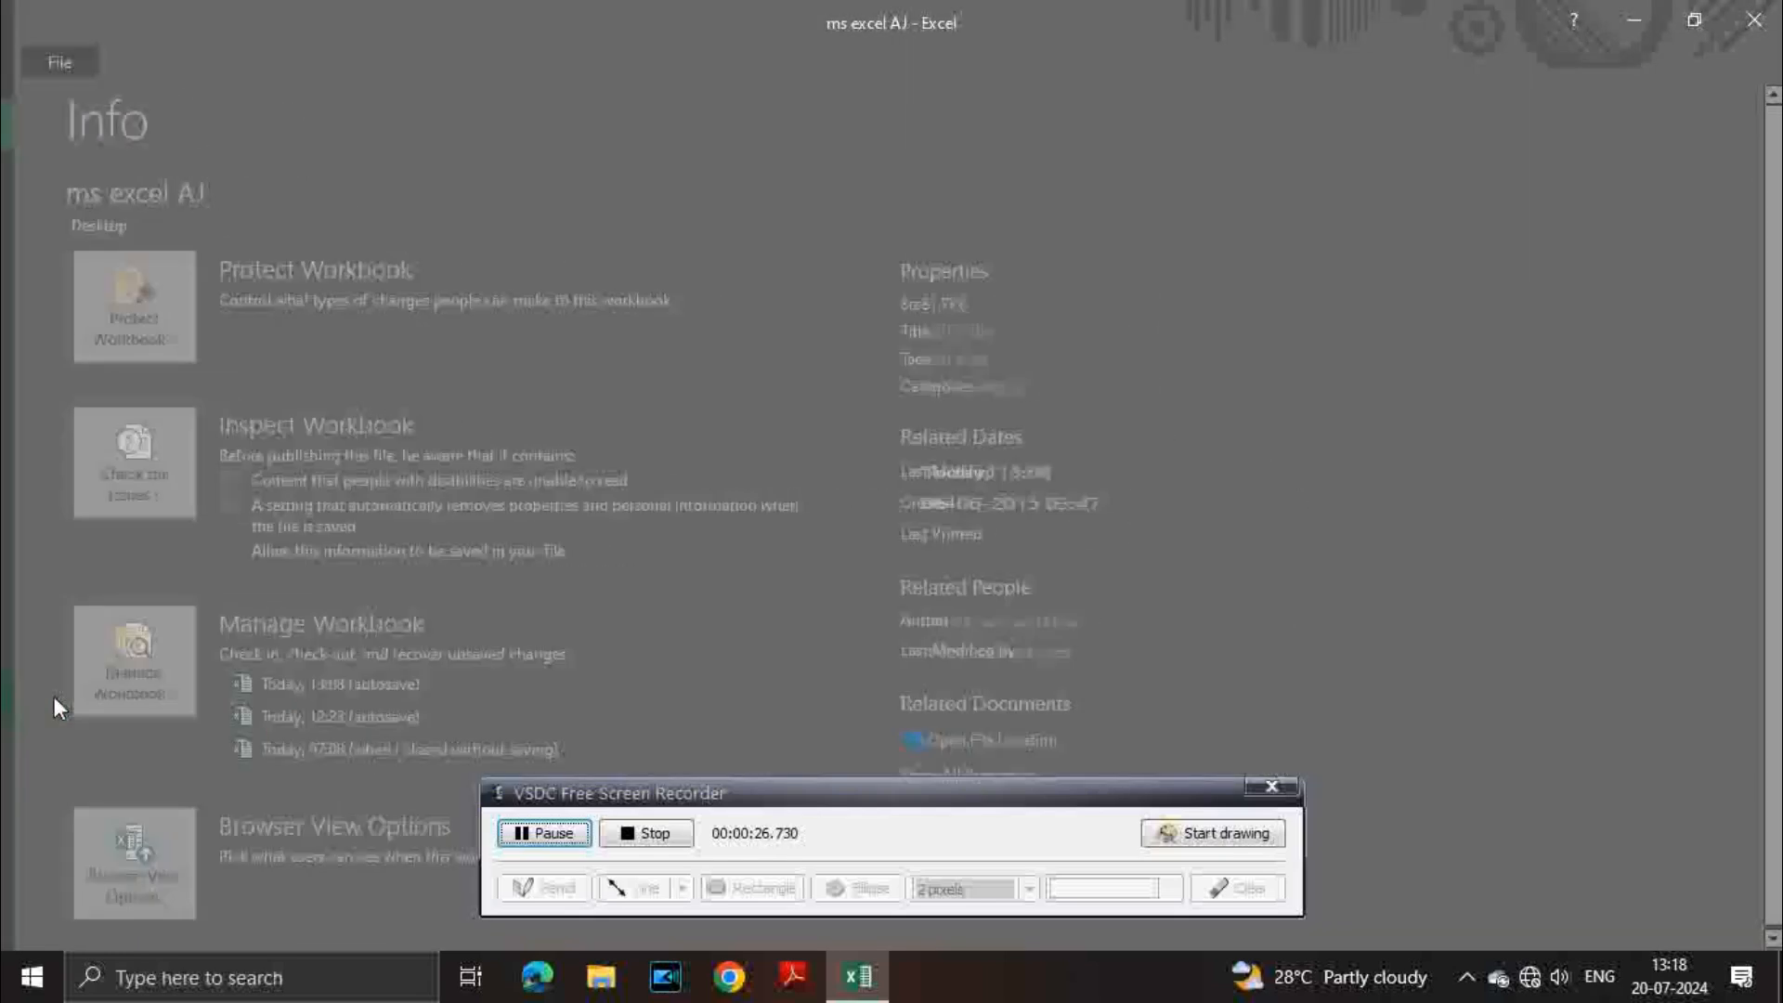
left_click(53, 698)
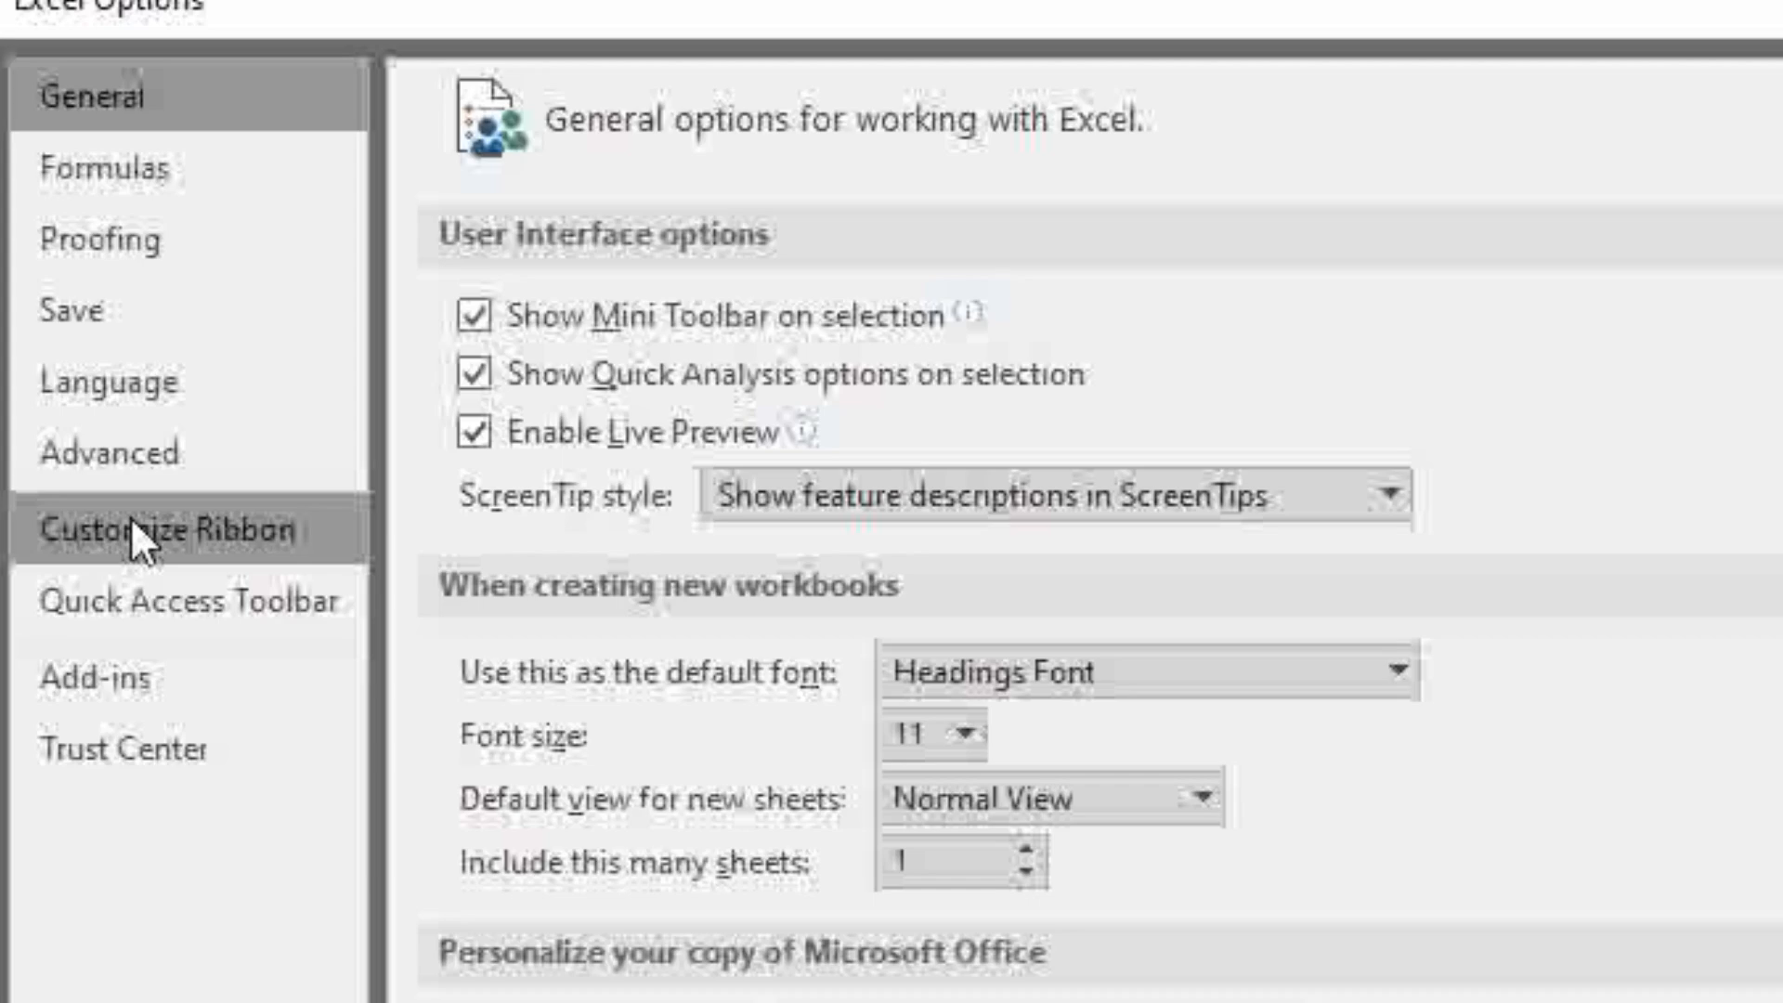
left_click(428, 316)
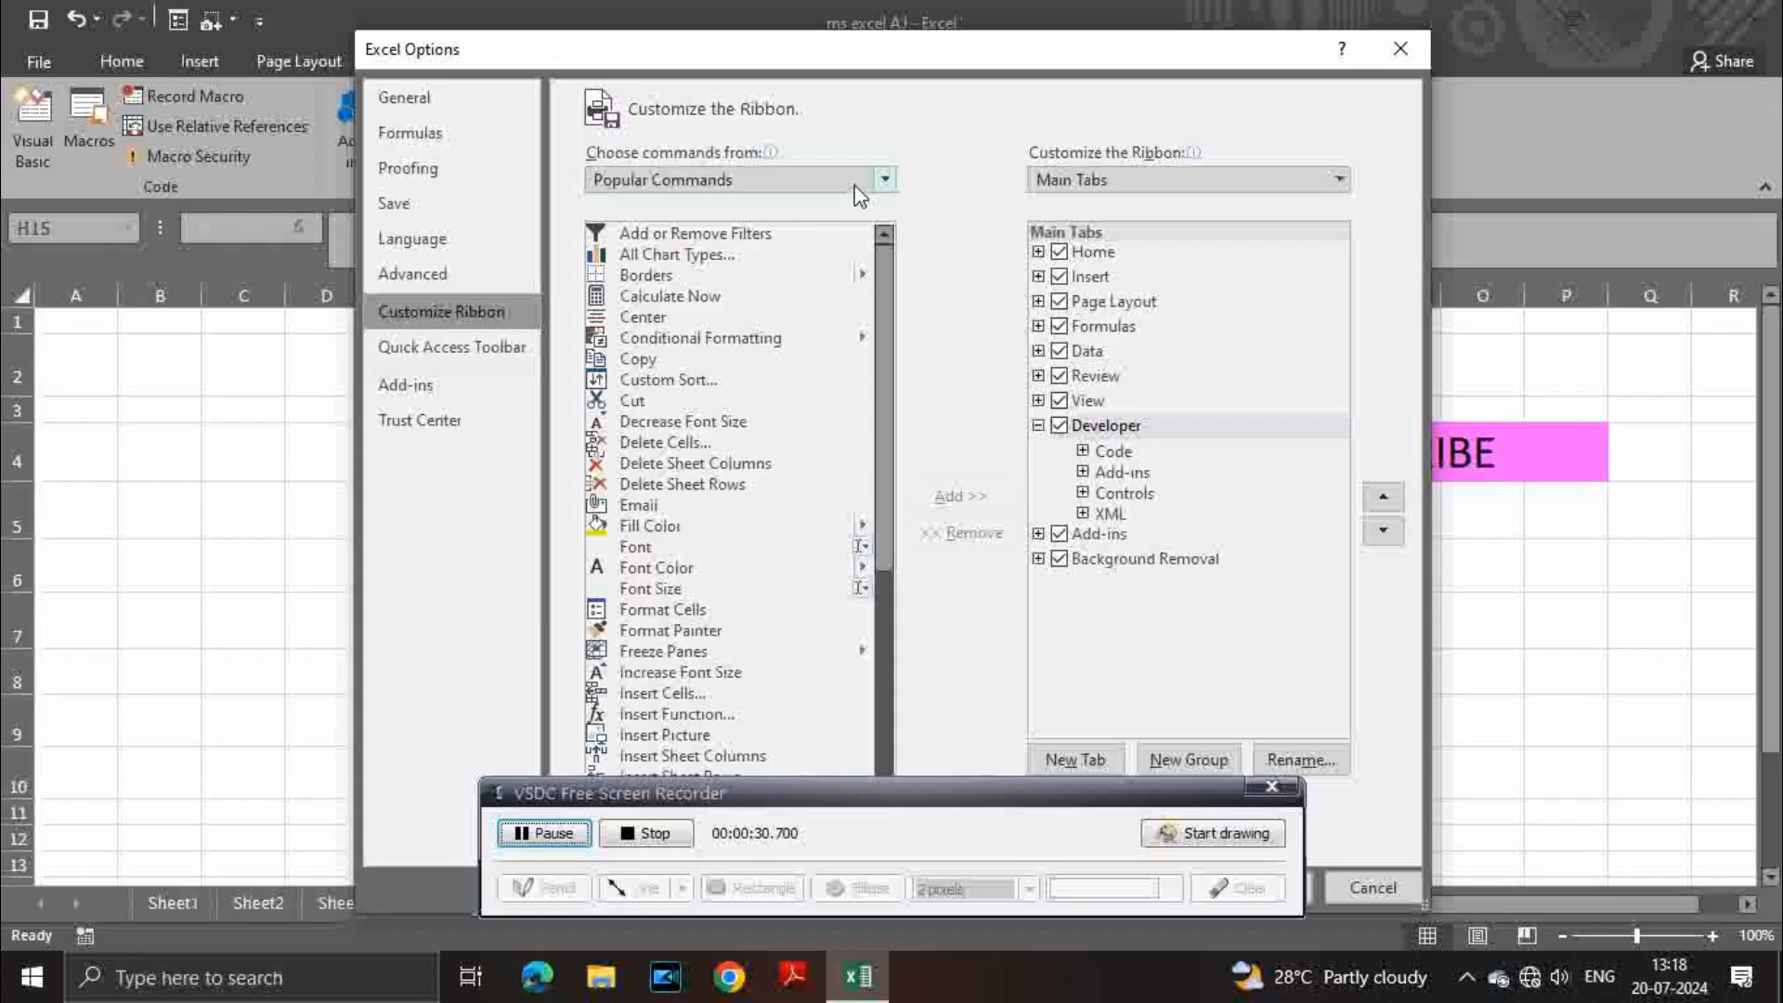
left_click(880, 176)
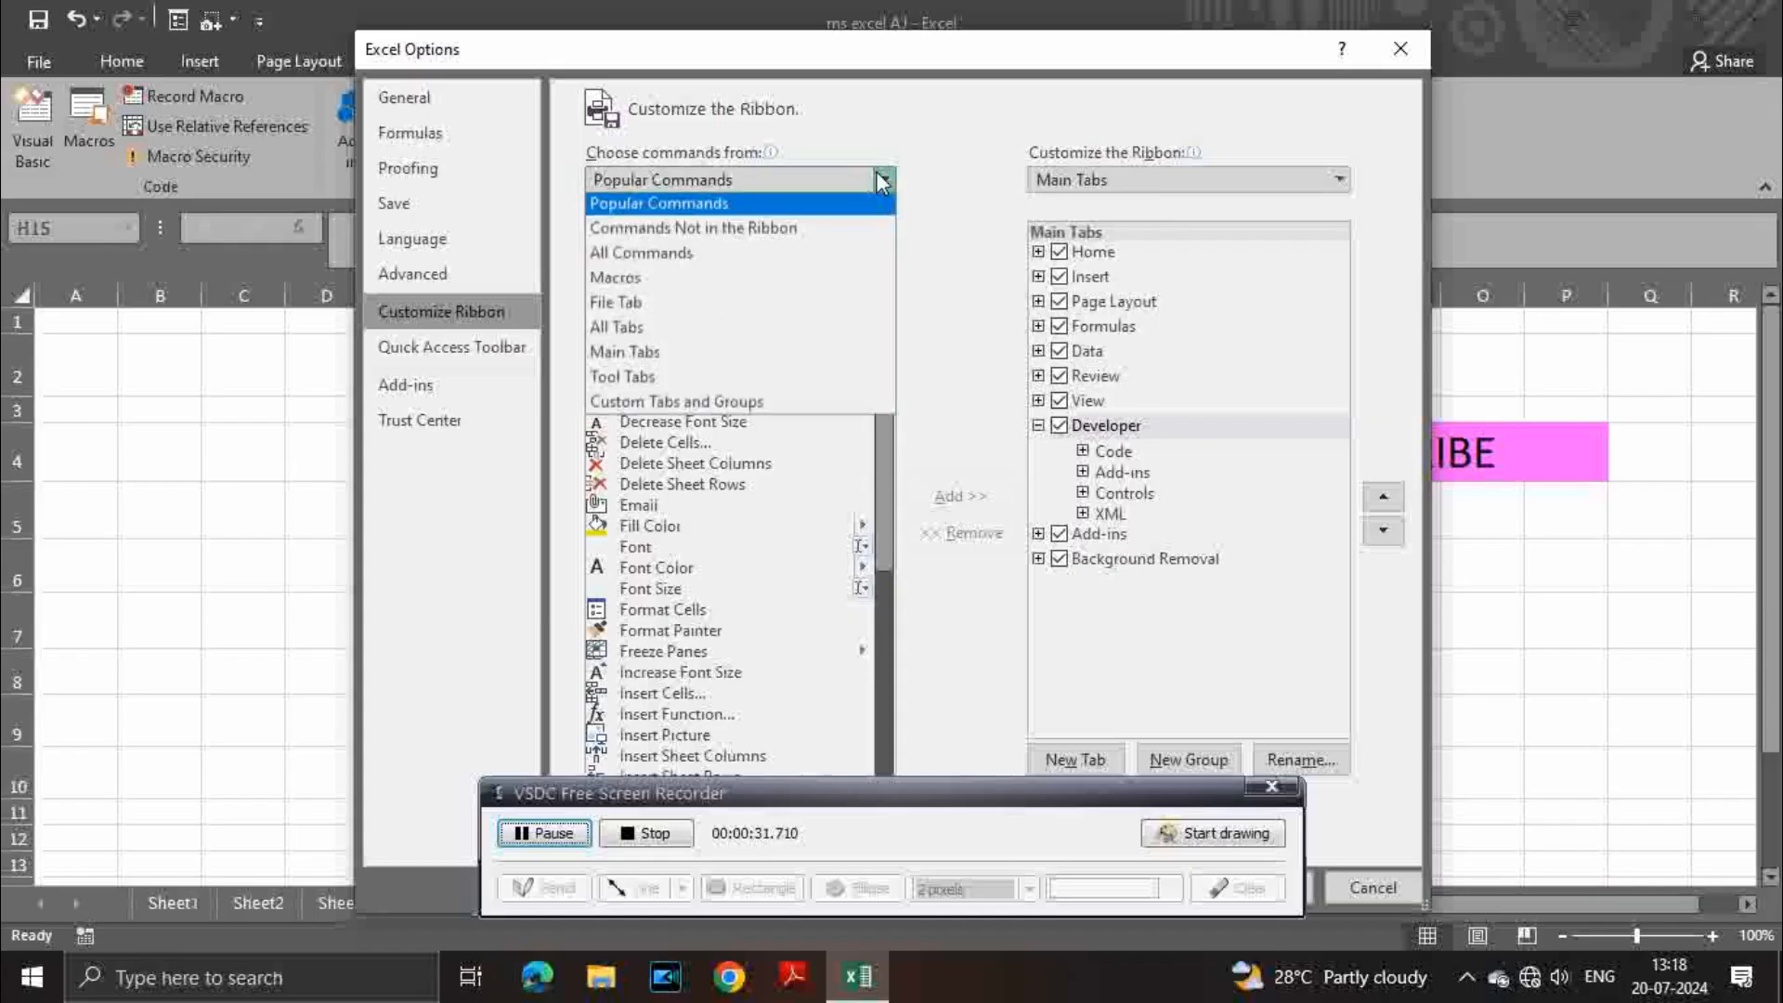
left_click(669, 260)
scroll(694, 327, "down", 15)
scroll(701, 401, "down", 20)
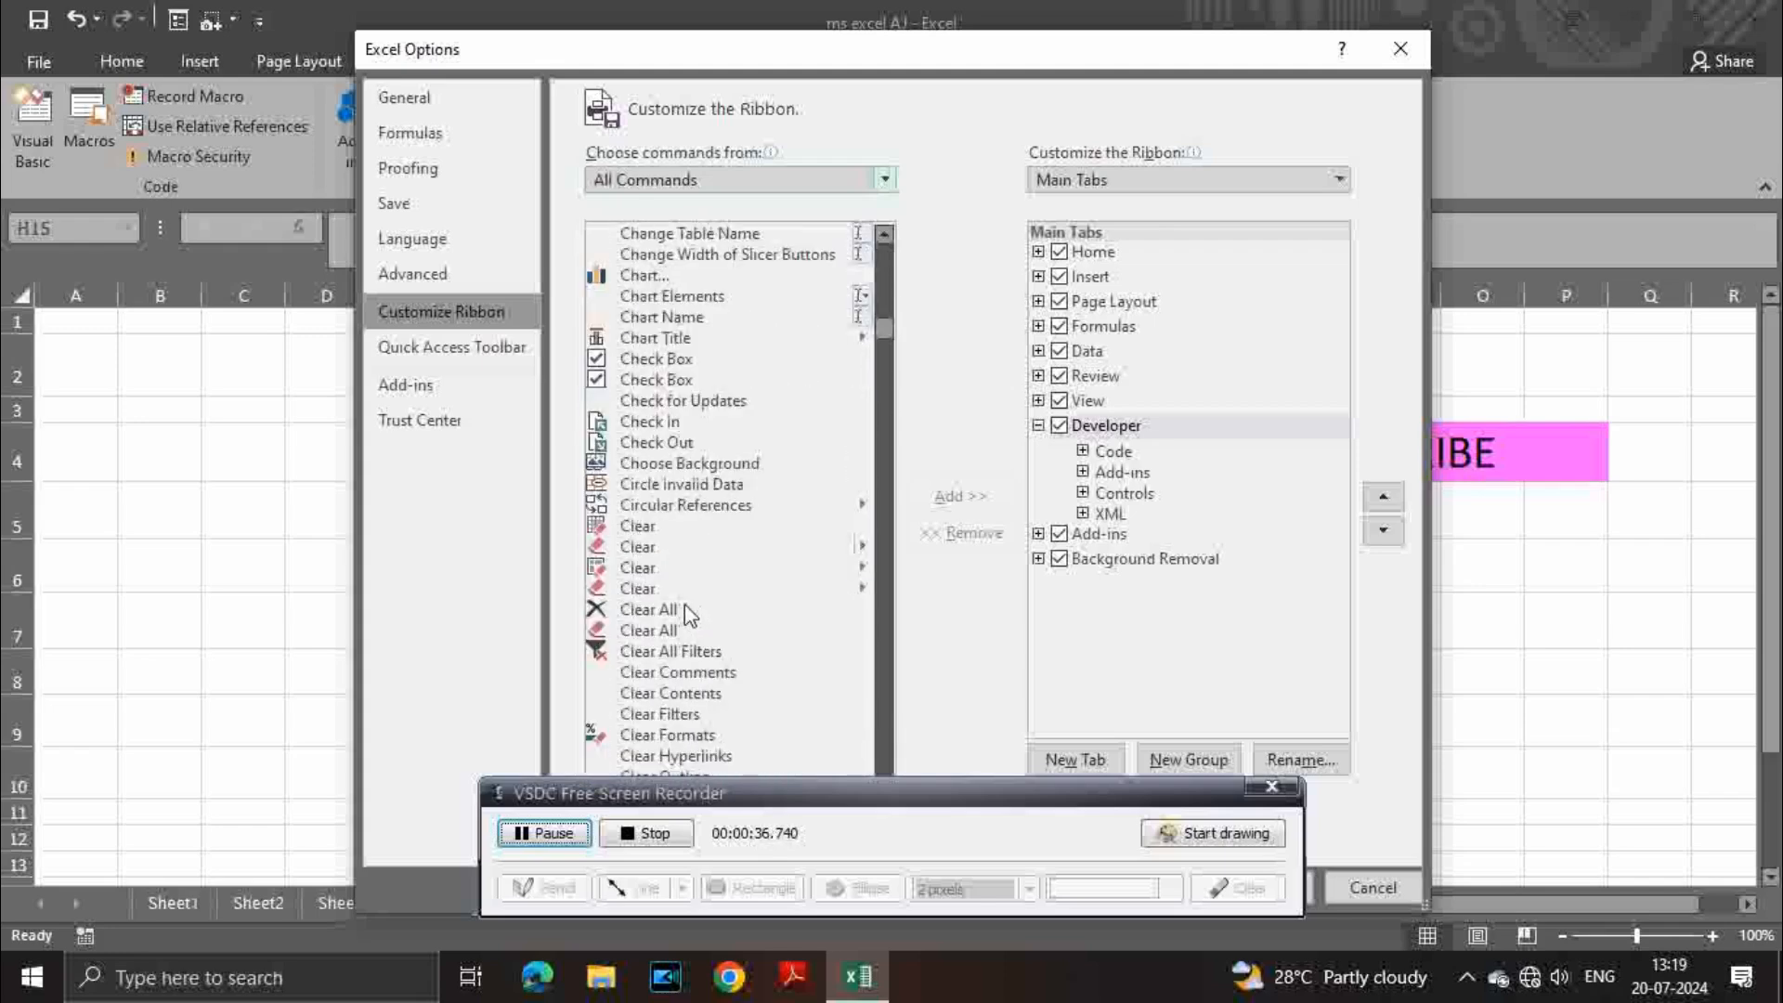
scroll(675, 561, "down", 20)
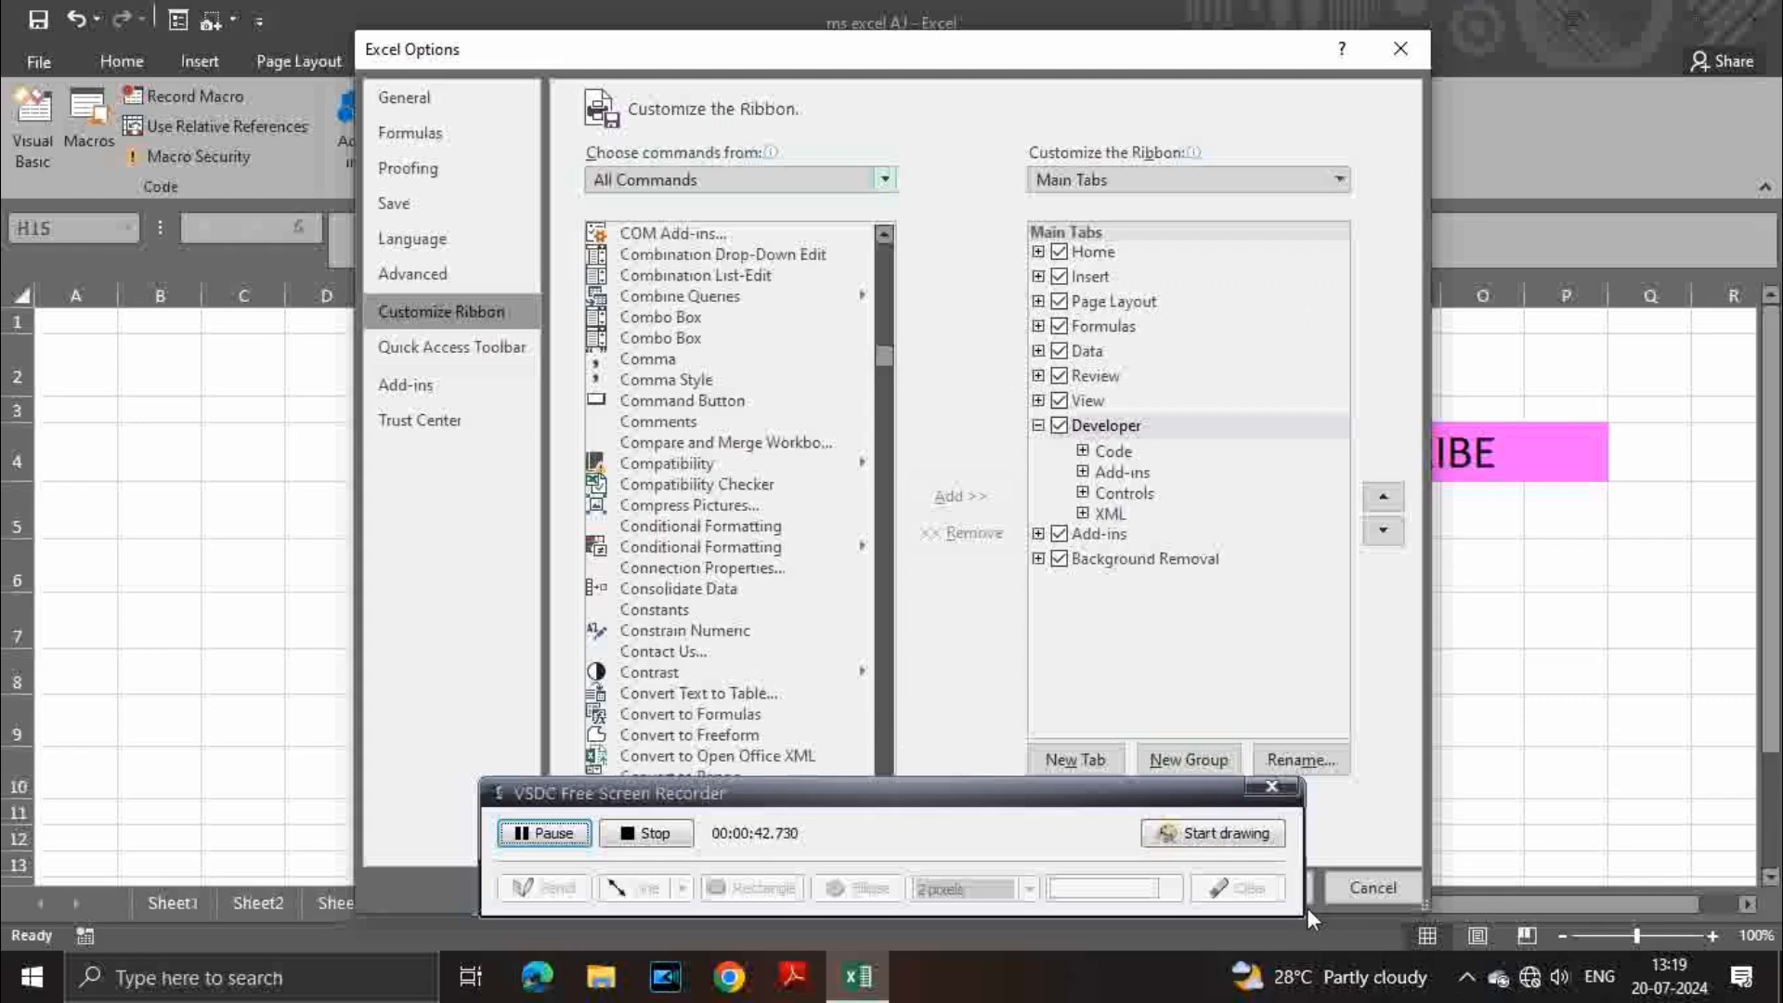
left_click(1399, 51)
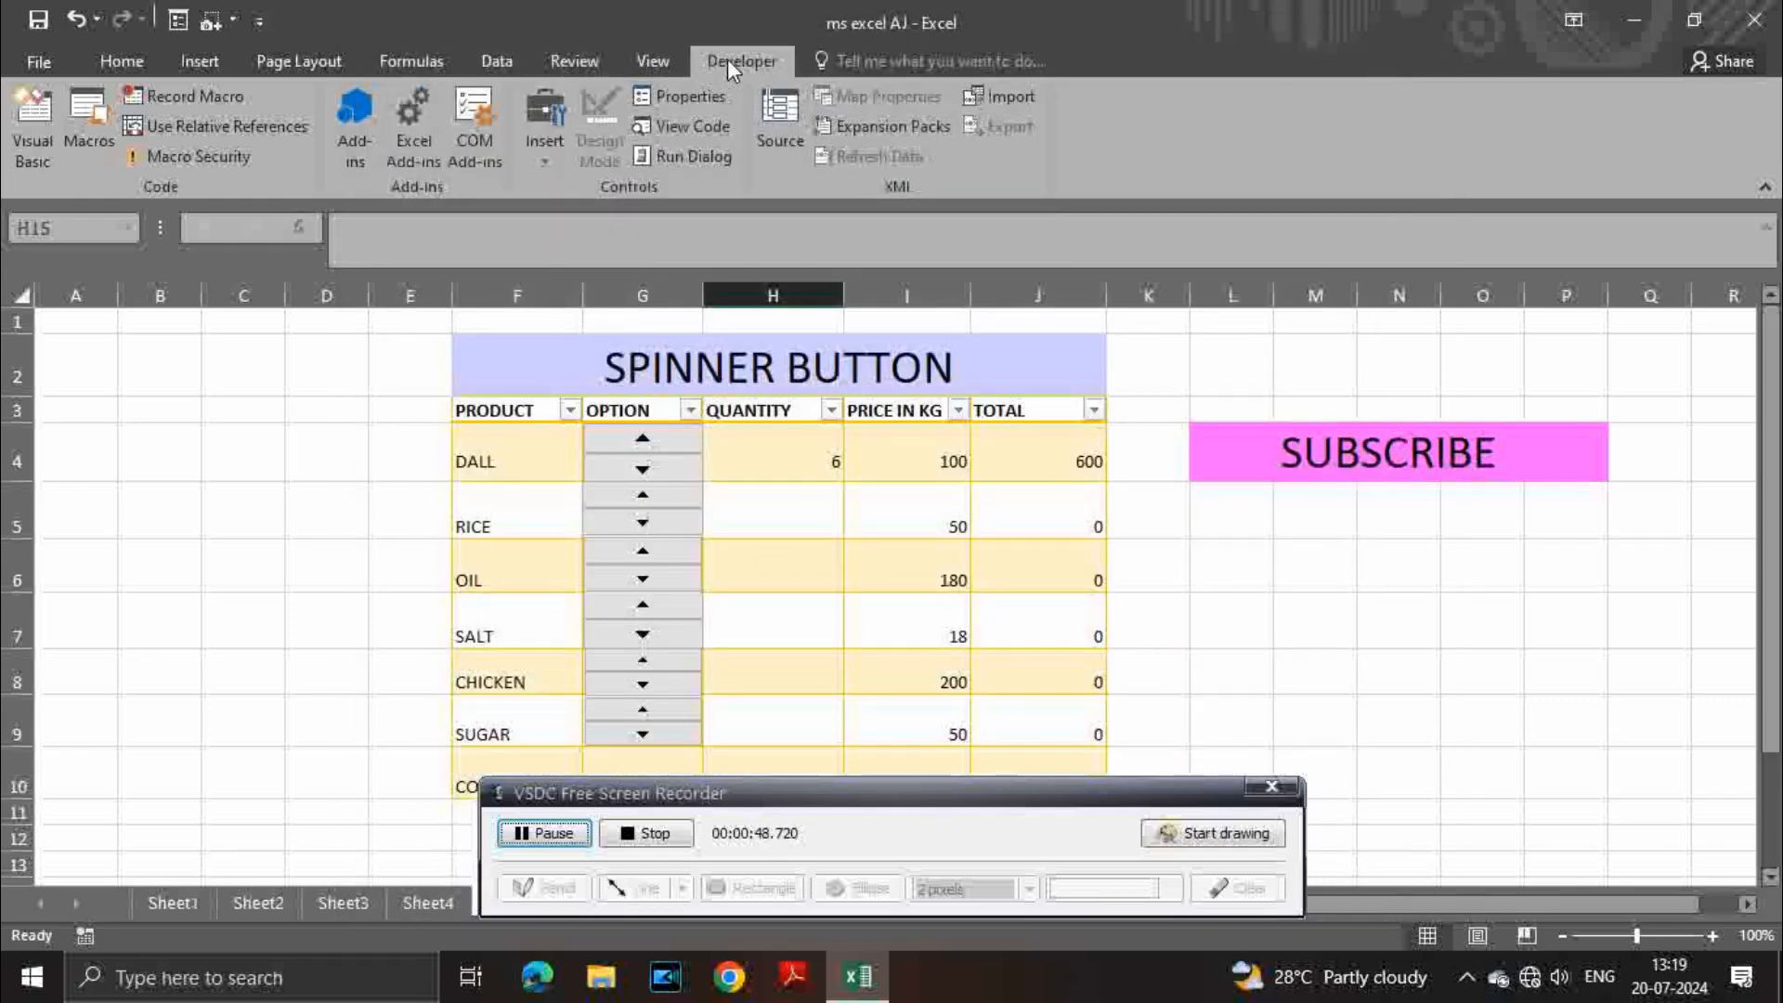
Insert a form-control spinner over the CORN row's OPTION cell G10 and adjust its edges to fit the cell
left_click(527, 147)
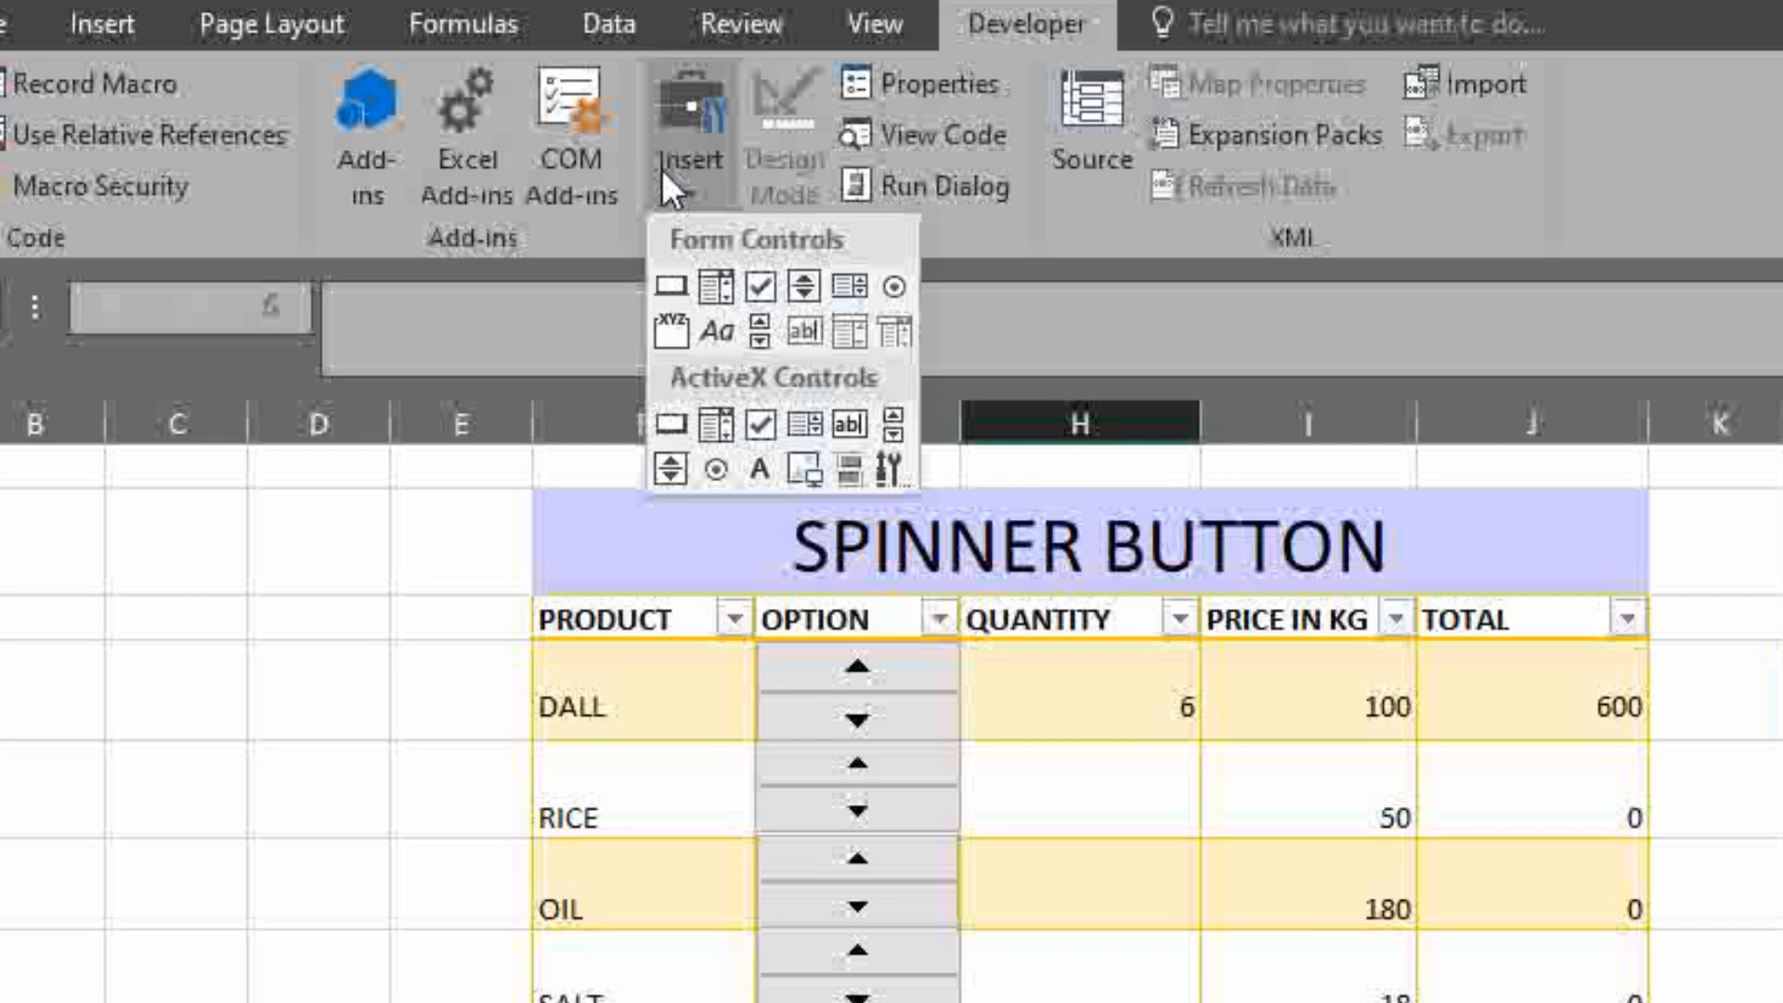
left_click(802, 286)
scroll(817, 557, "down", 4)
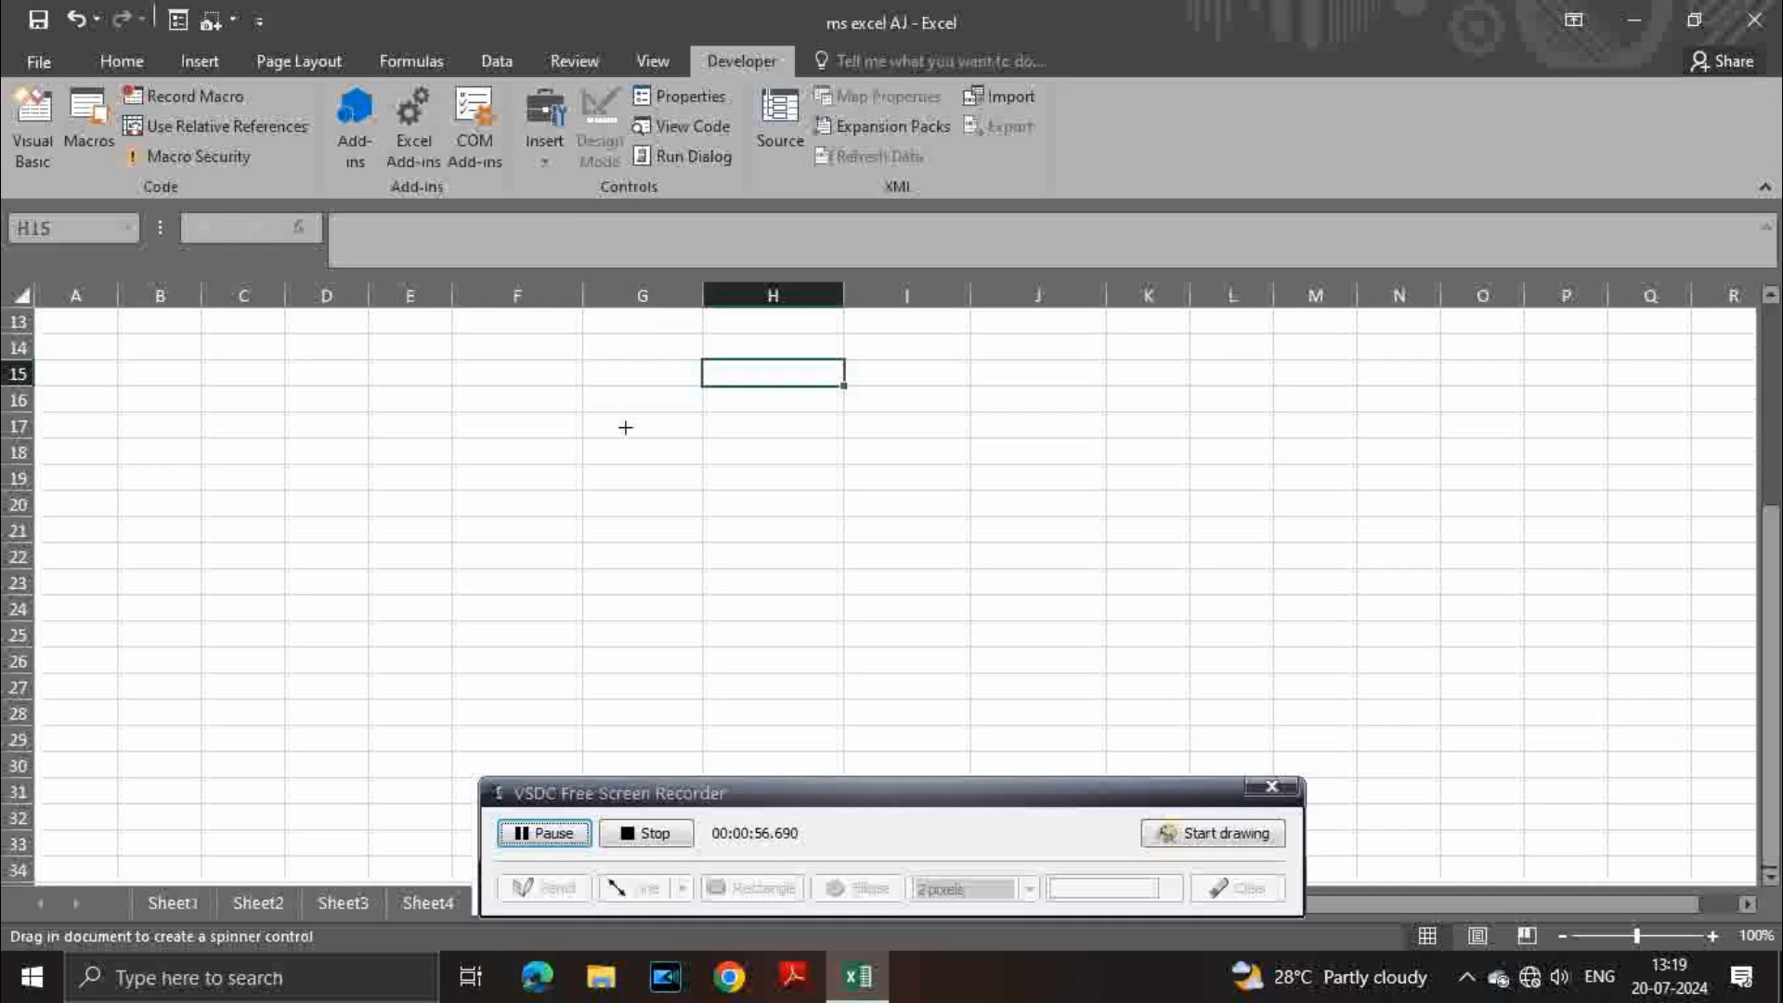
scroll(625, 427, "up", 2)
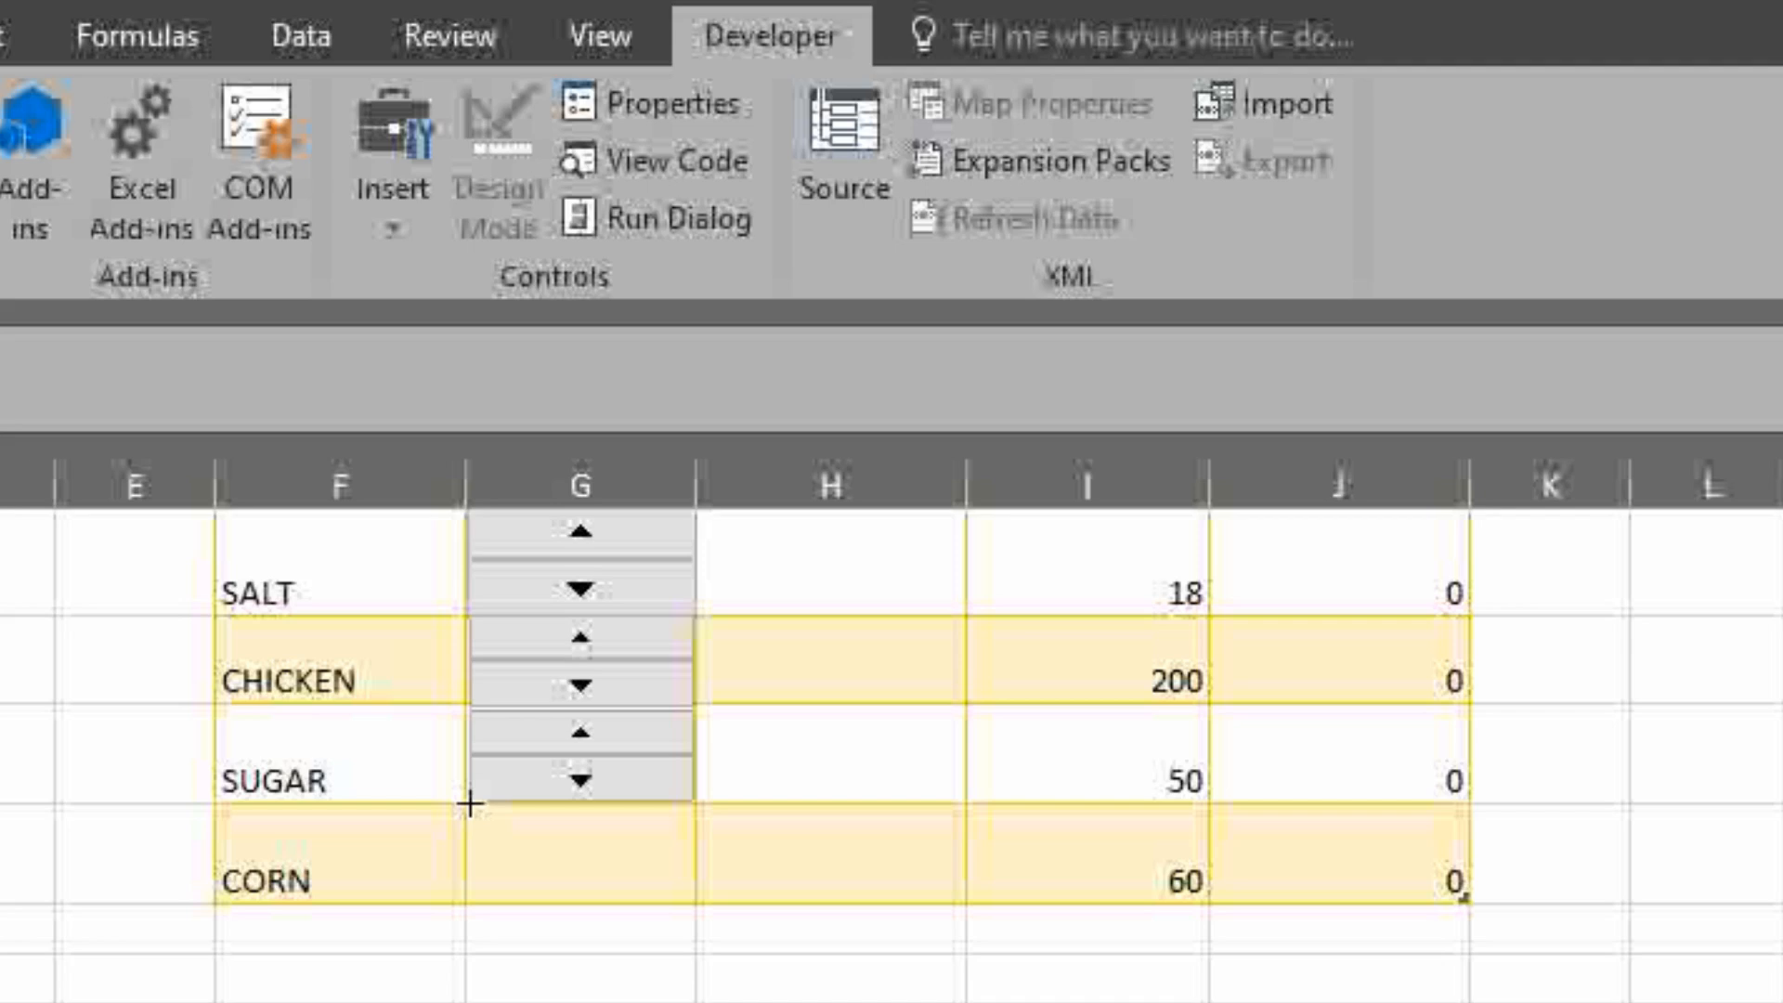
left_click_drag(585, 460, 698, 519)
mouse_move(687, 914)
left_mouse_down()
mouse_move(708, 912)
mouse_move(691, 913)
left_mouse_up()
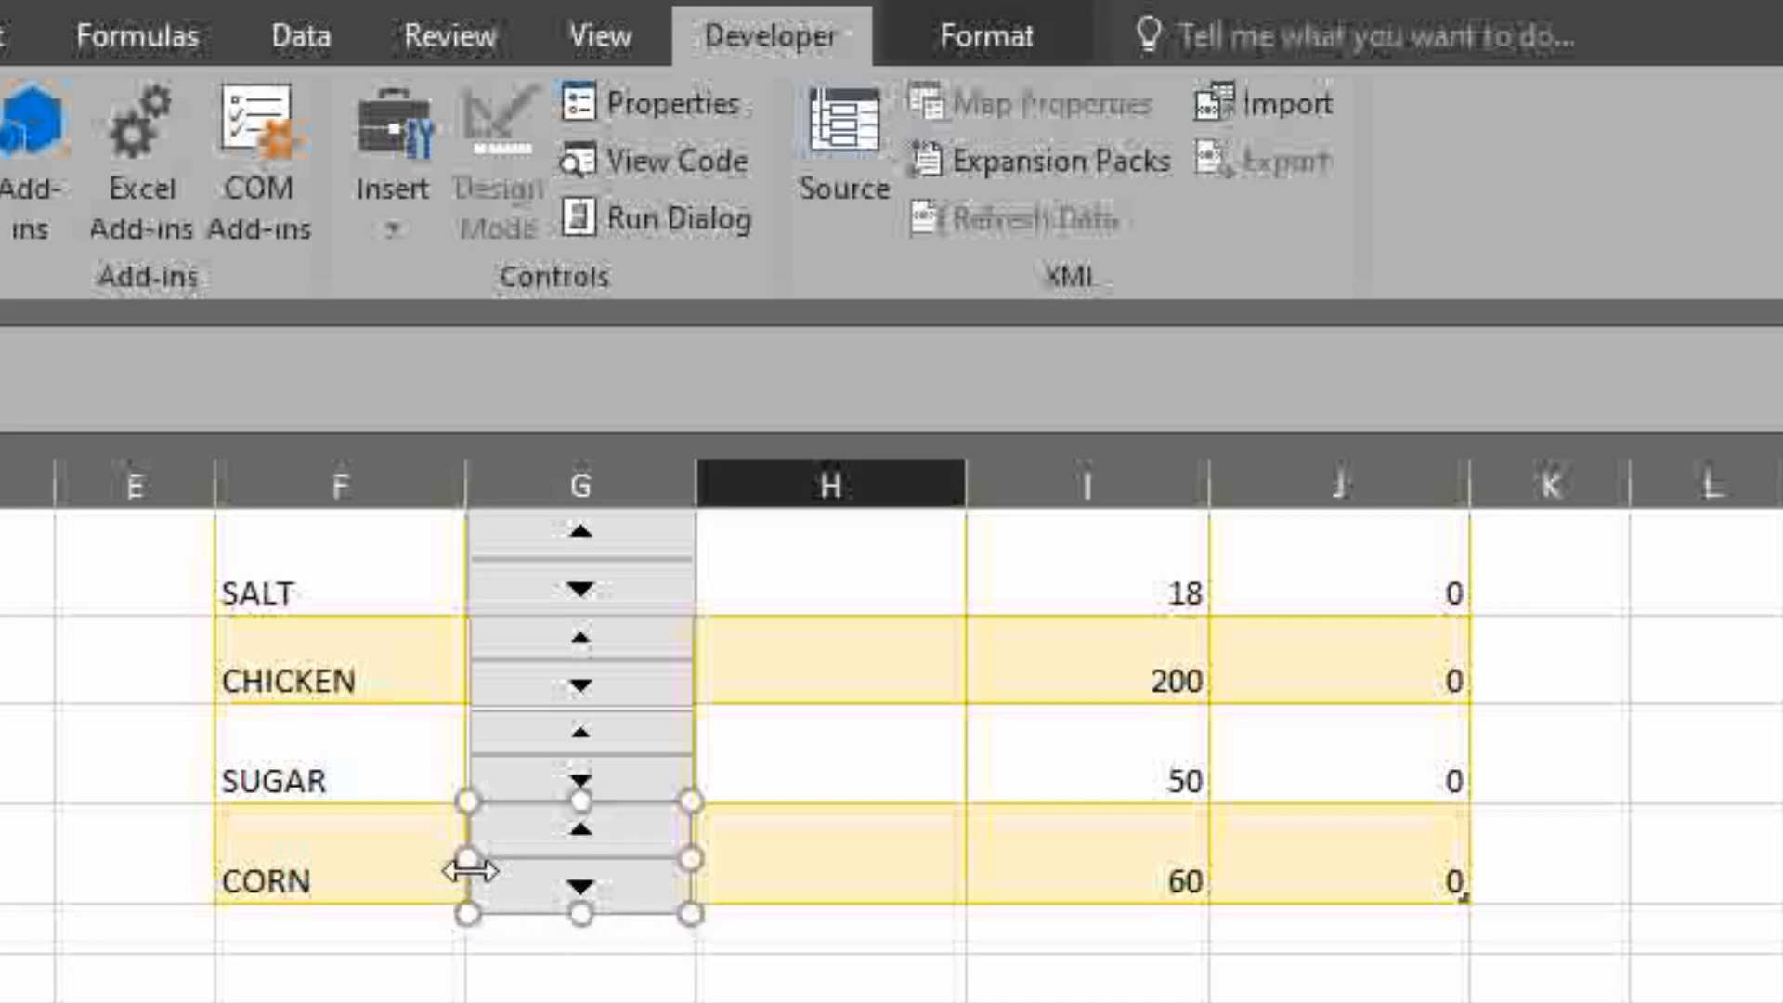
key("Delete")
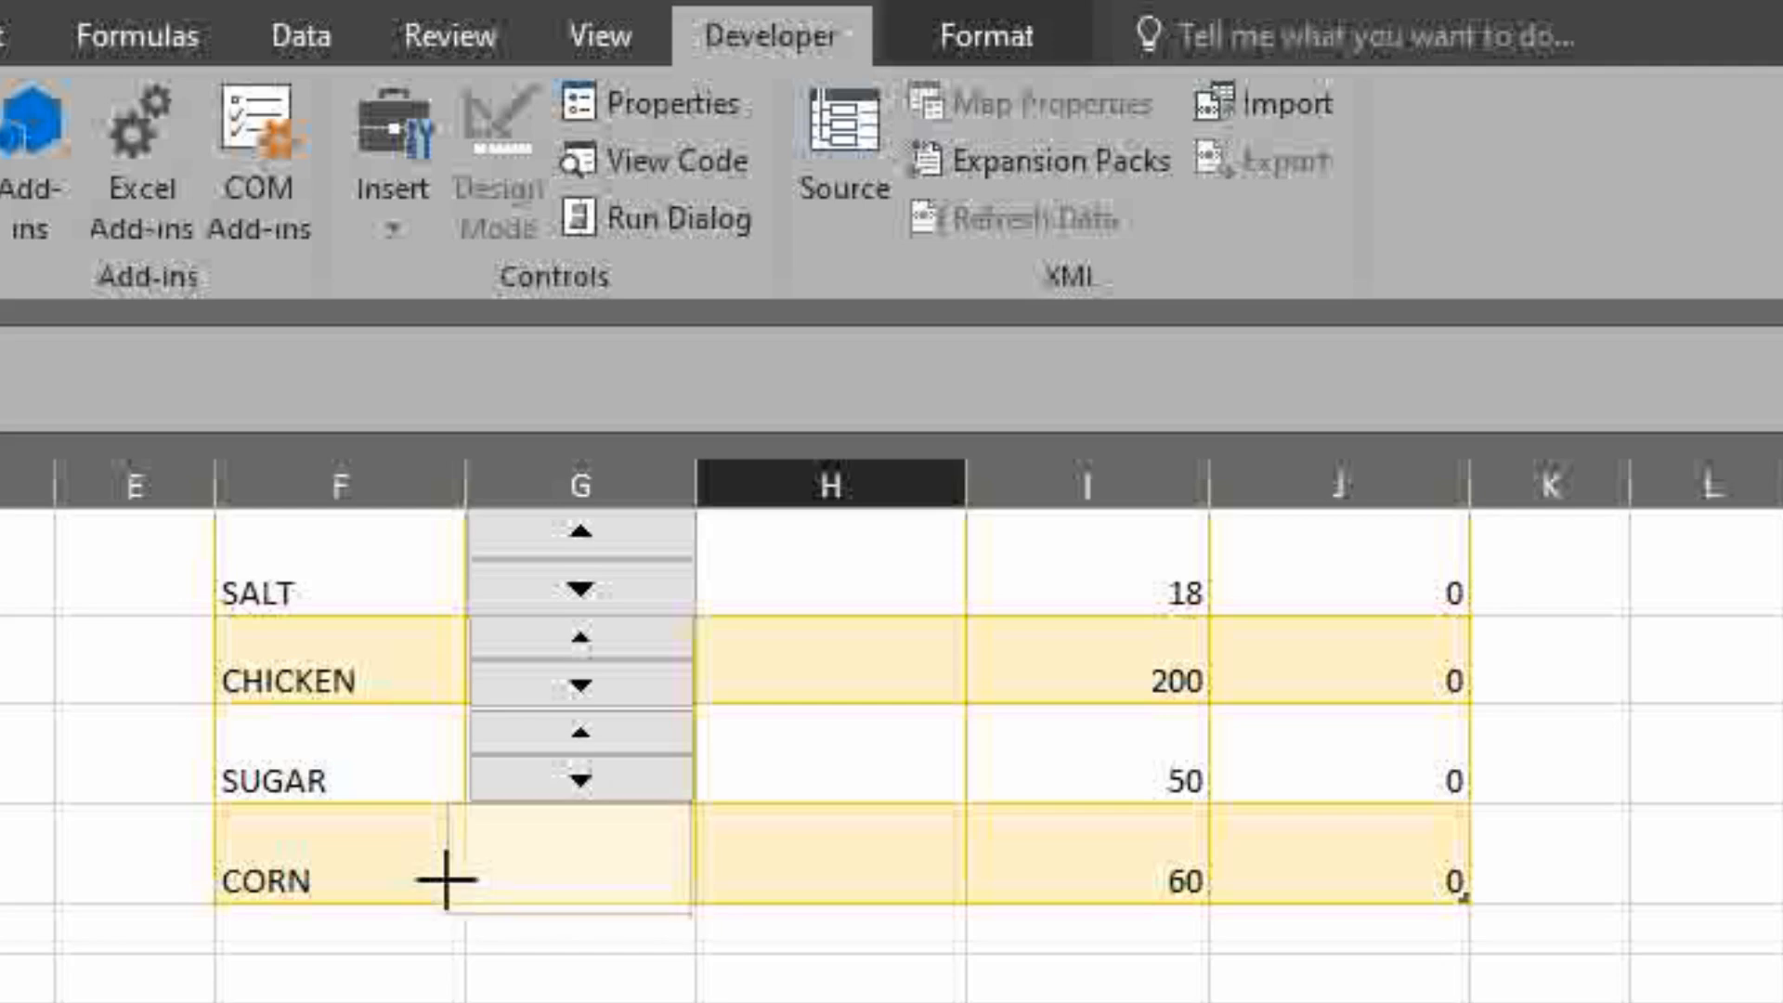
key("ctrl+z")
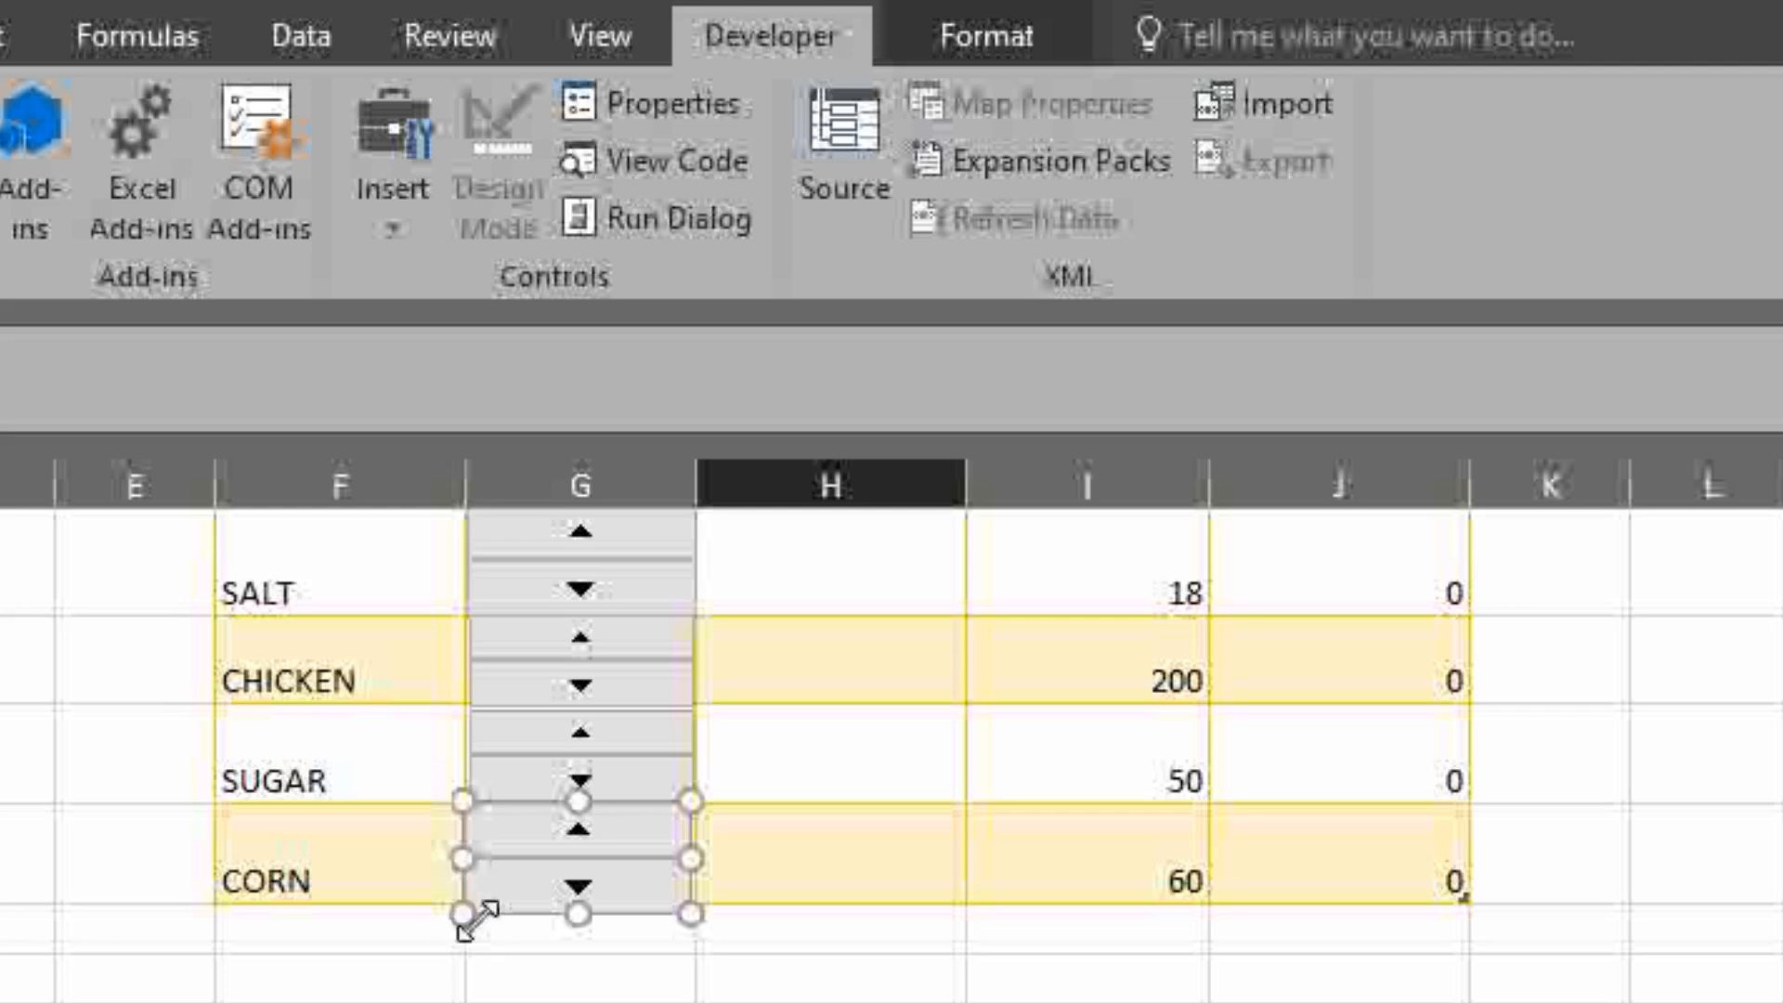
left_click(517, 979)
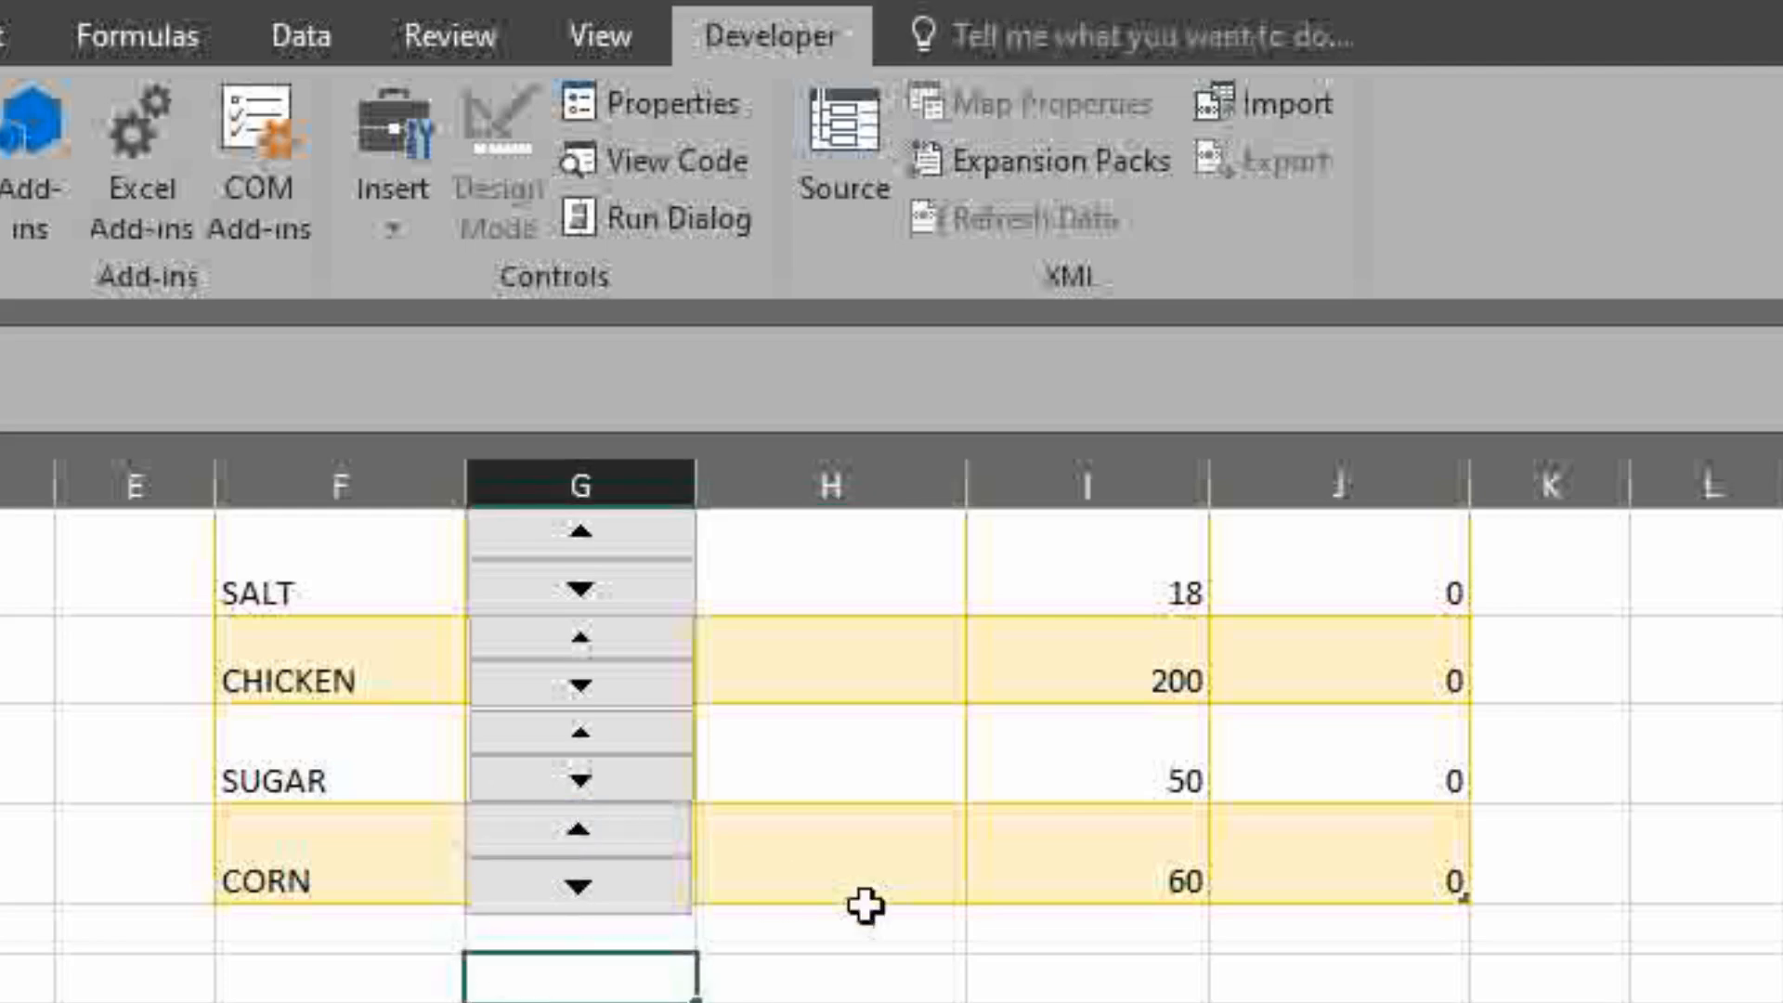
Link the CORN row's spinner to its quantity cell $H$10 in the control's format settings
scroll(935, 908, "up", 1)
scroll(934, 908, "up", 3)
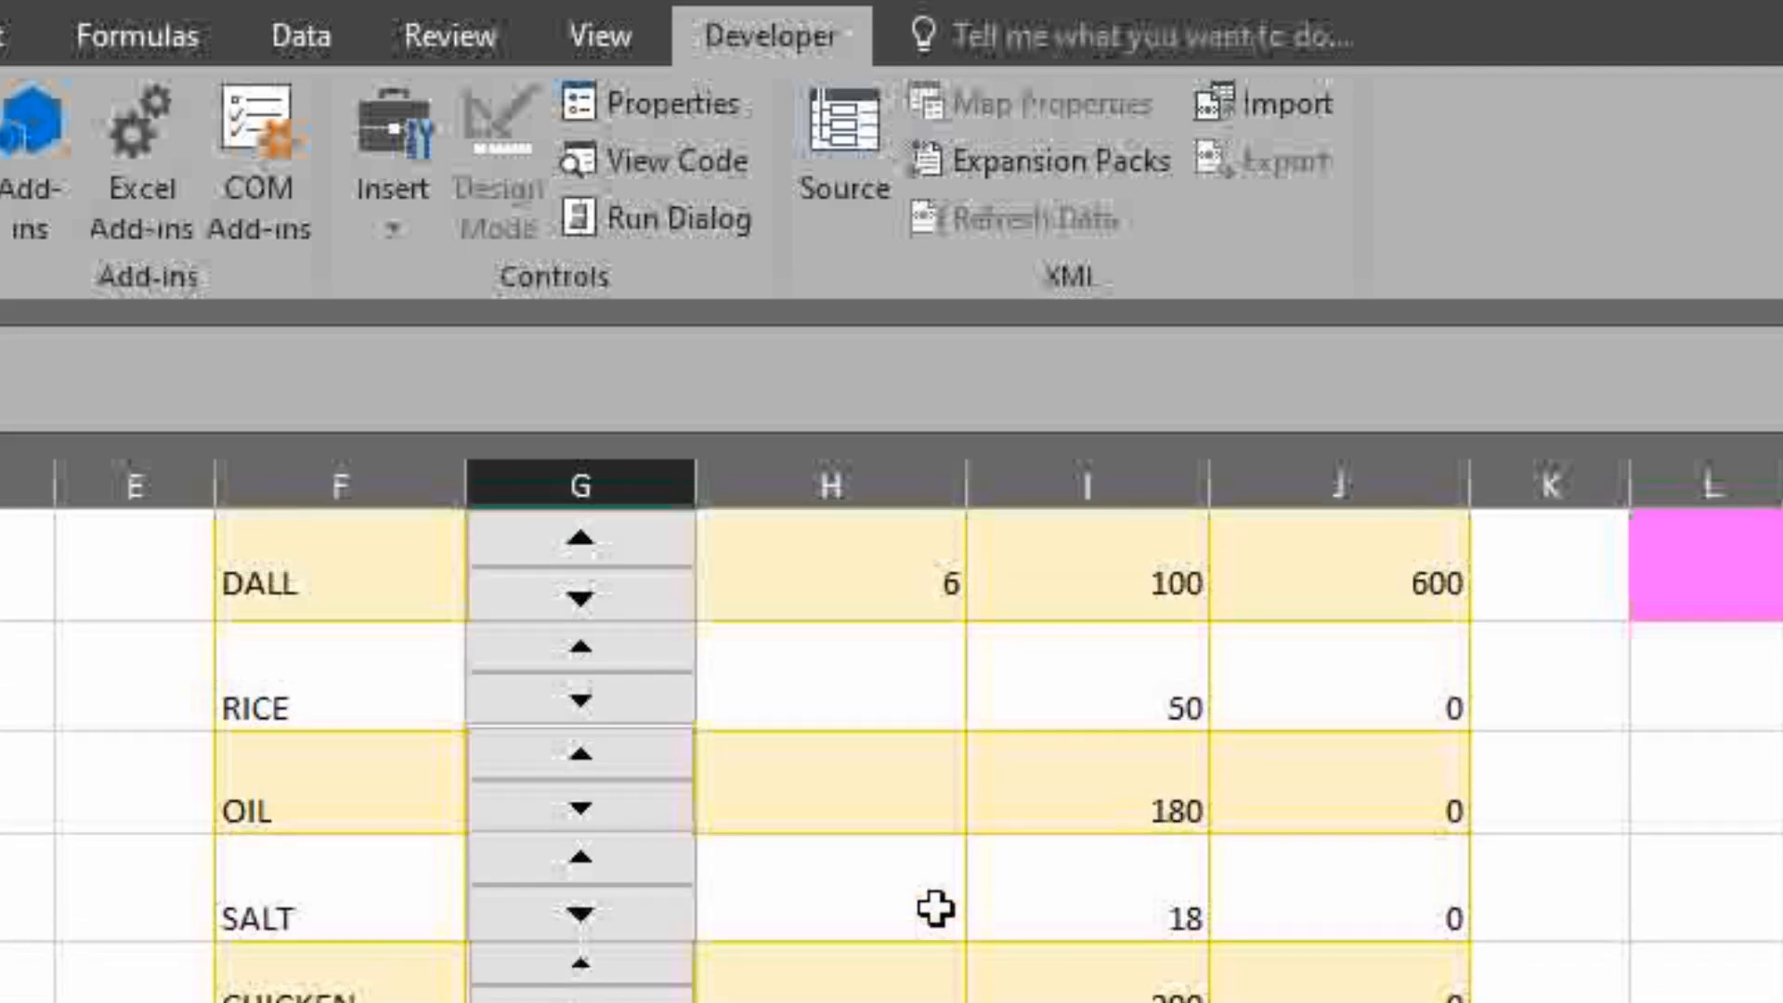
scroll(935, 908, "down", 5)
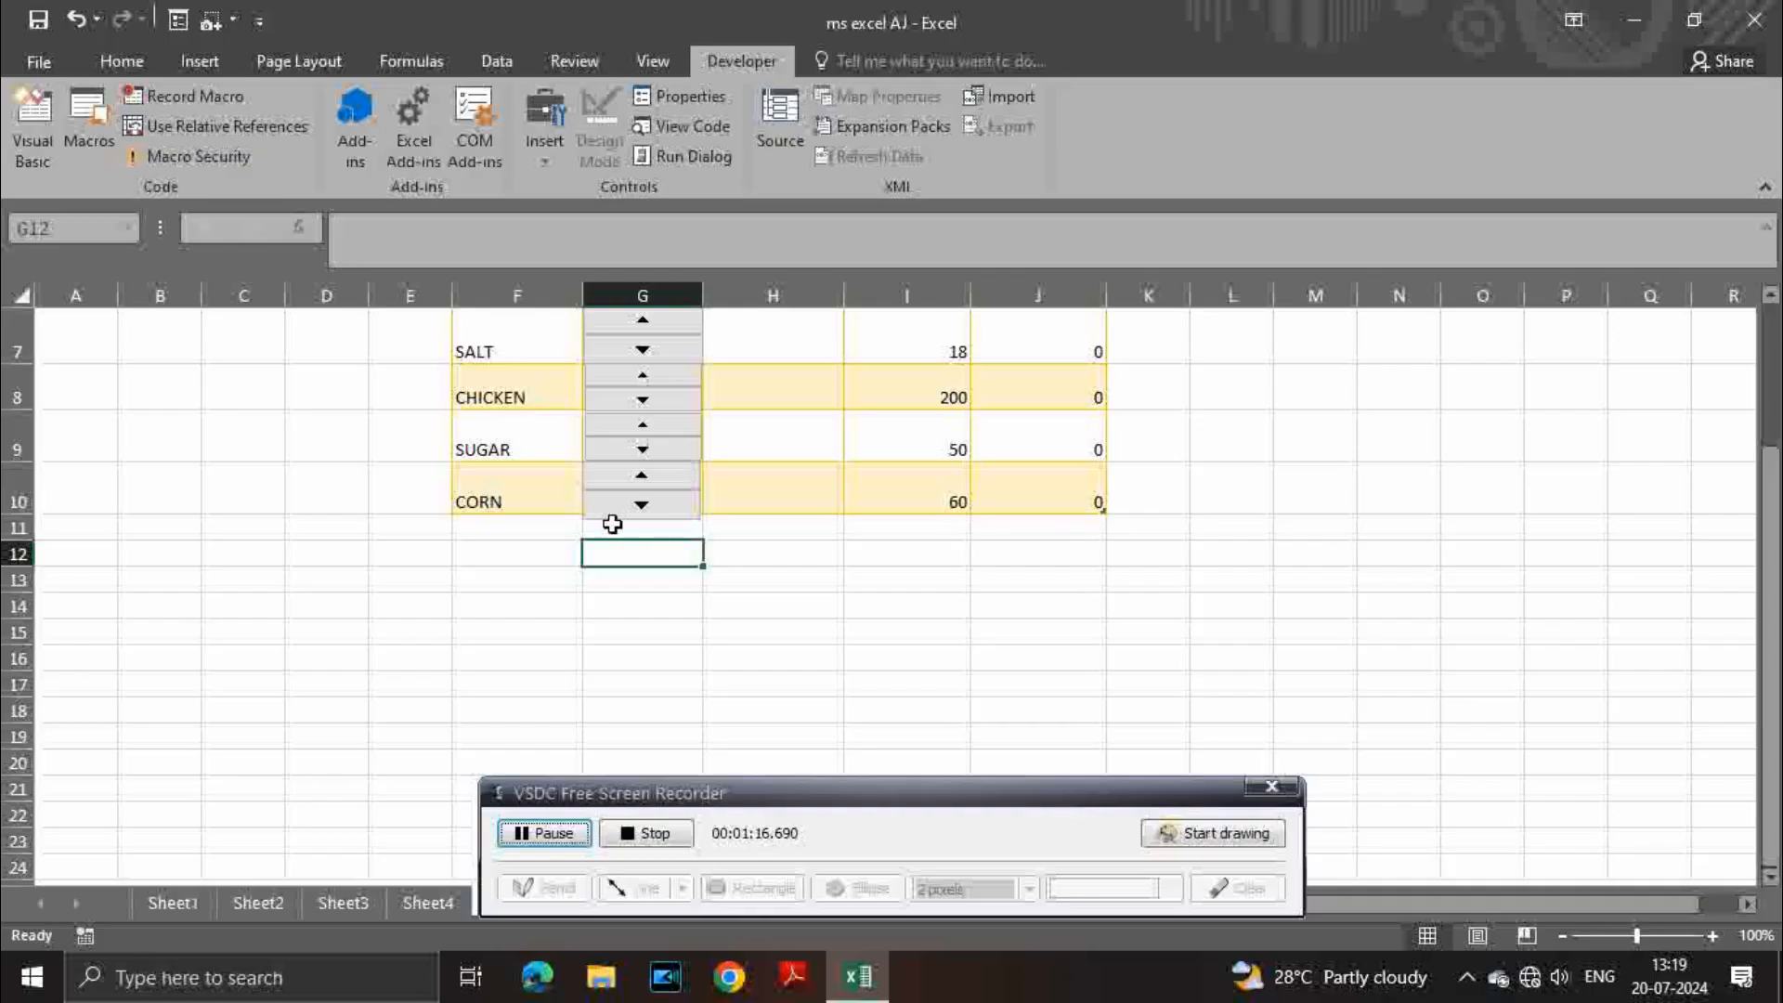
right_click(659, 476)
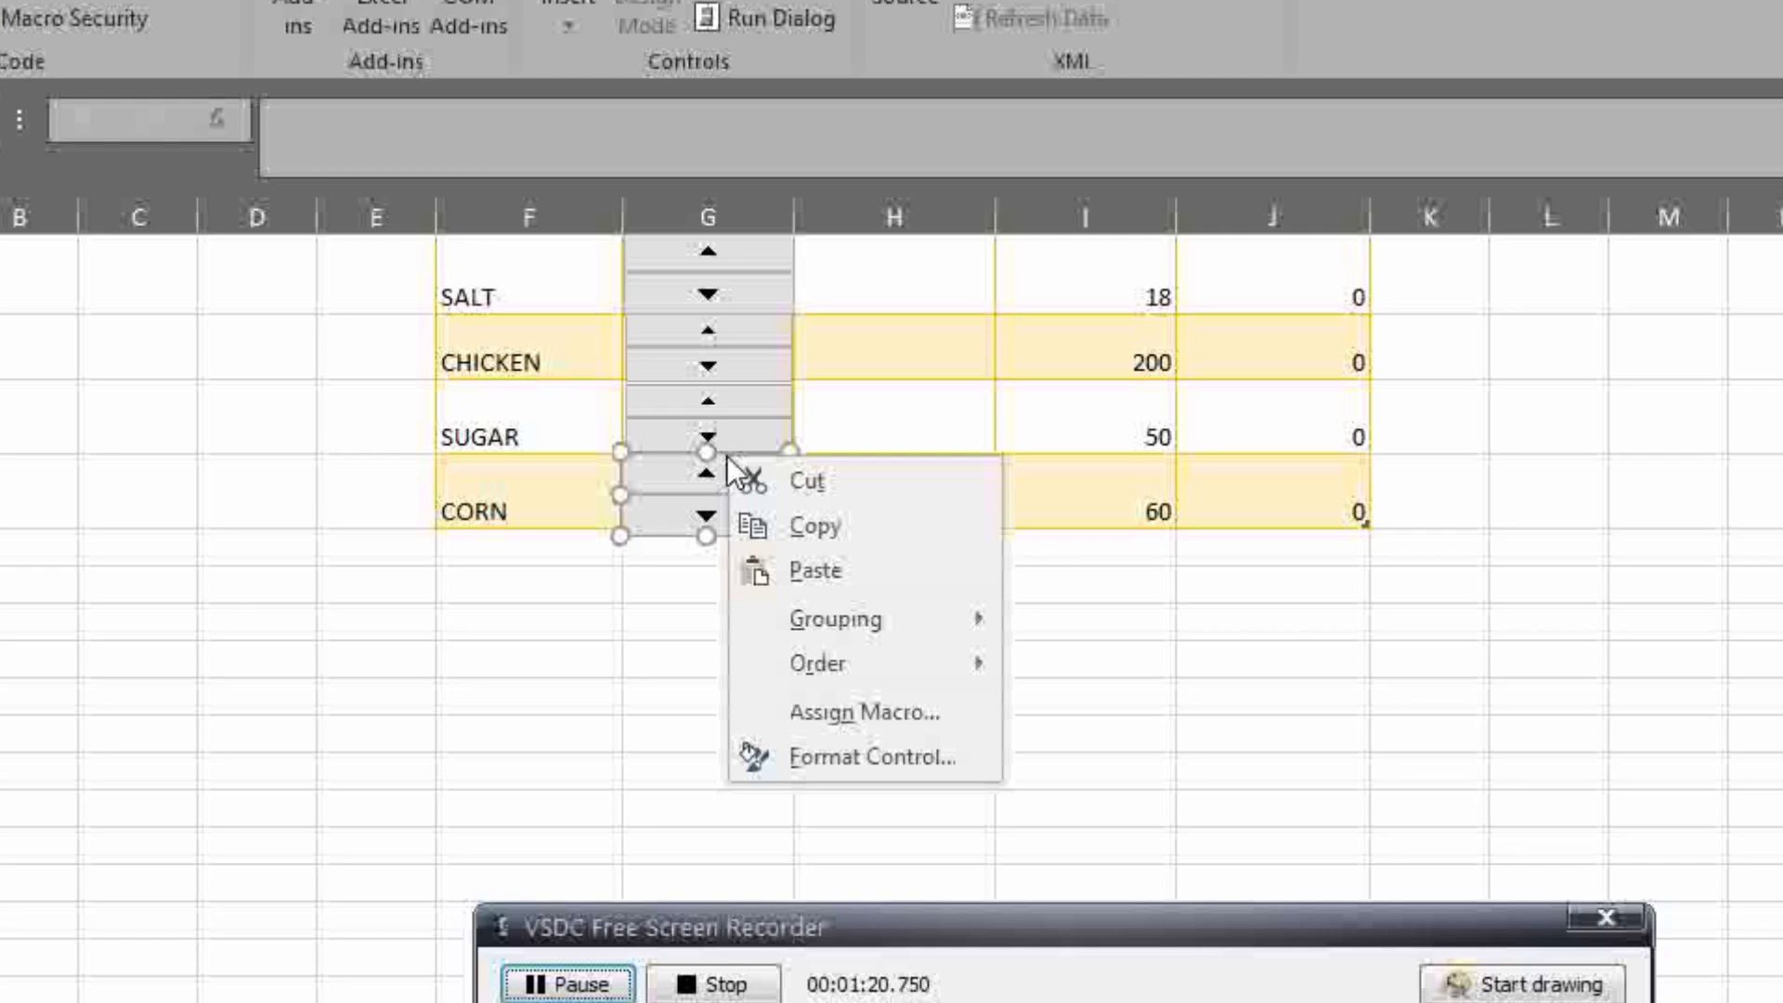
left_click(866, 754)
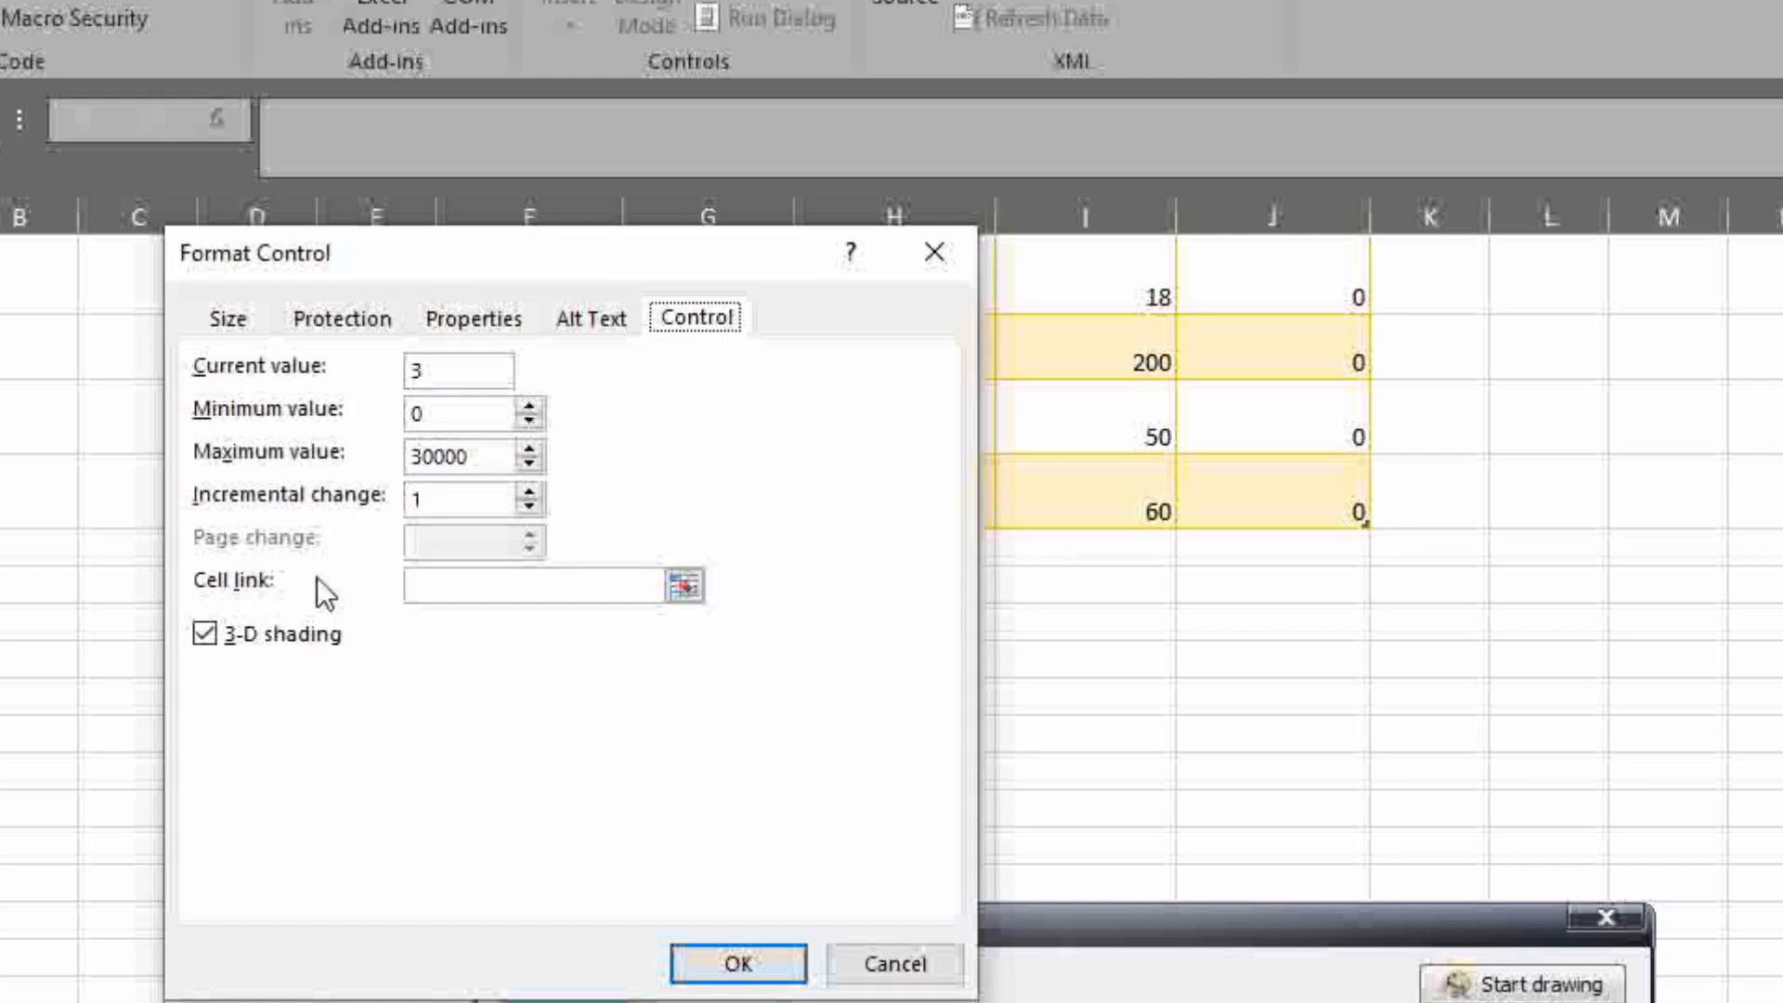
left_click(686, 586)
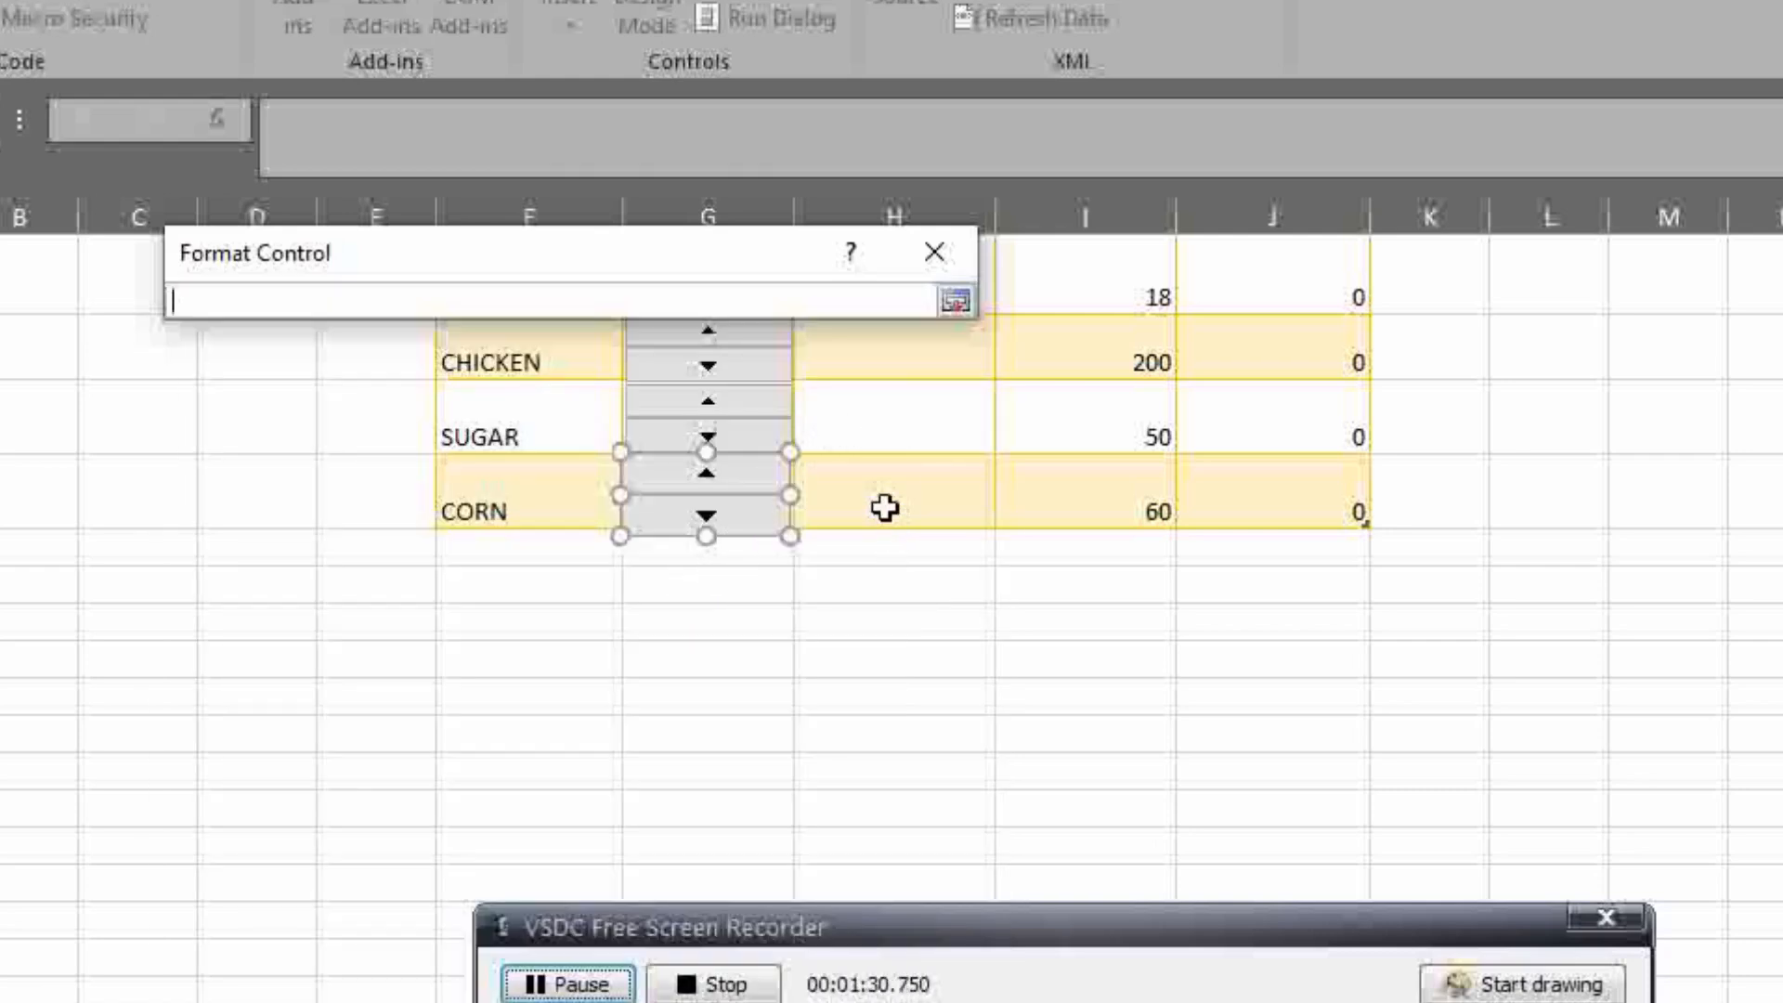
scroll(883, 506, "up", 2)
scroll(876, 438, "down", 2)
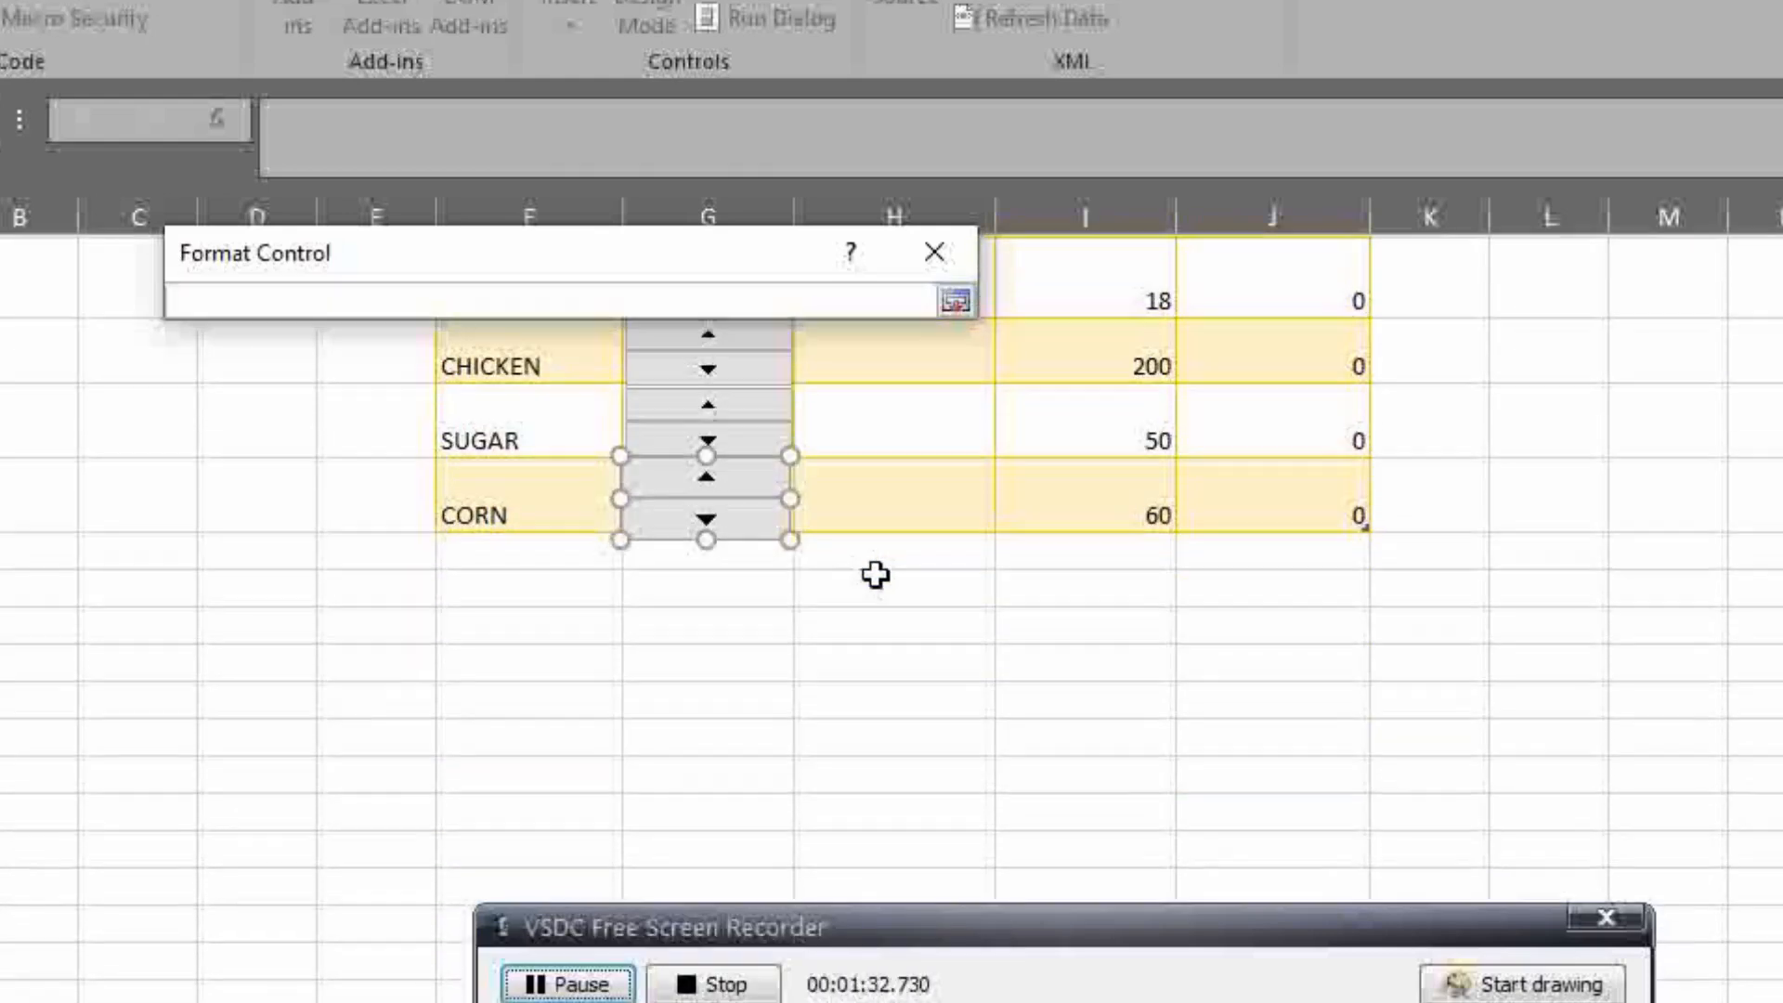
left_click(870, 506)
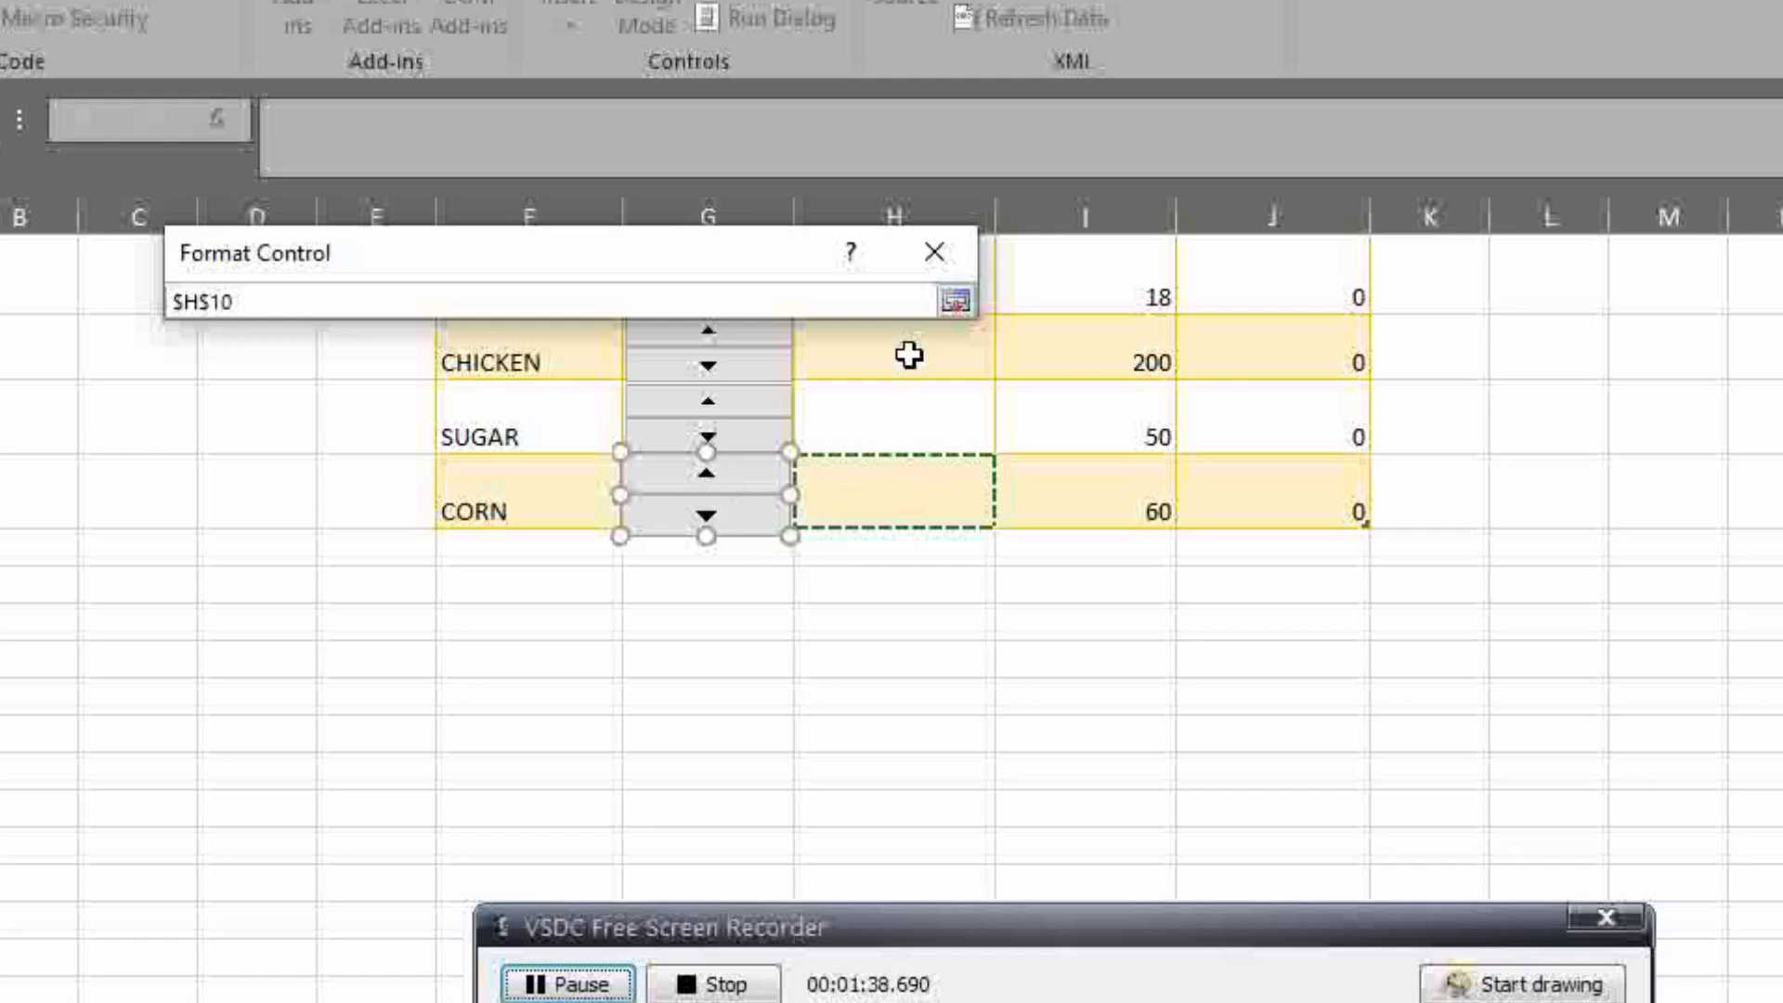
left_click(955, 302)
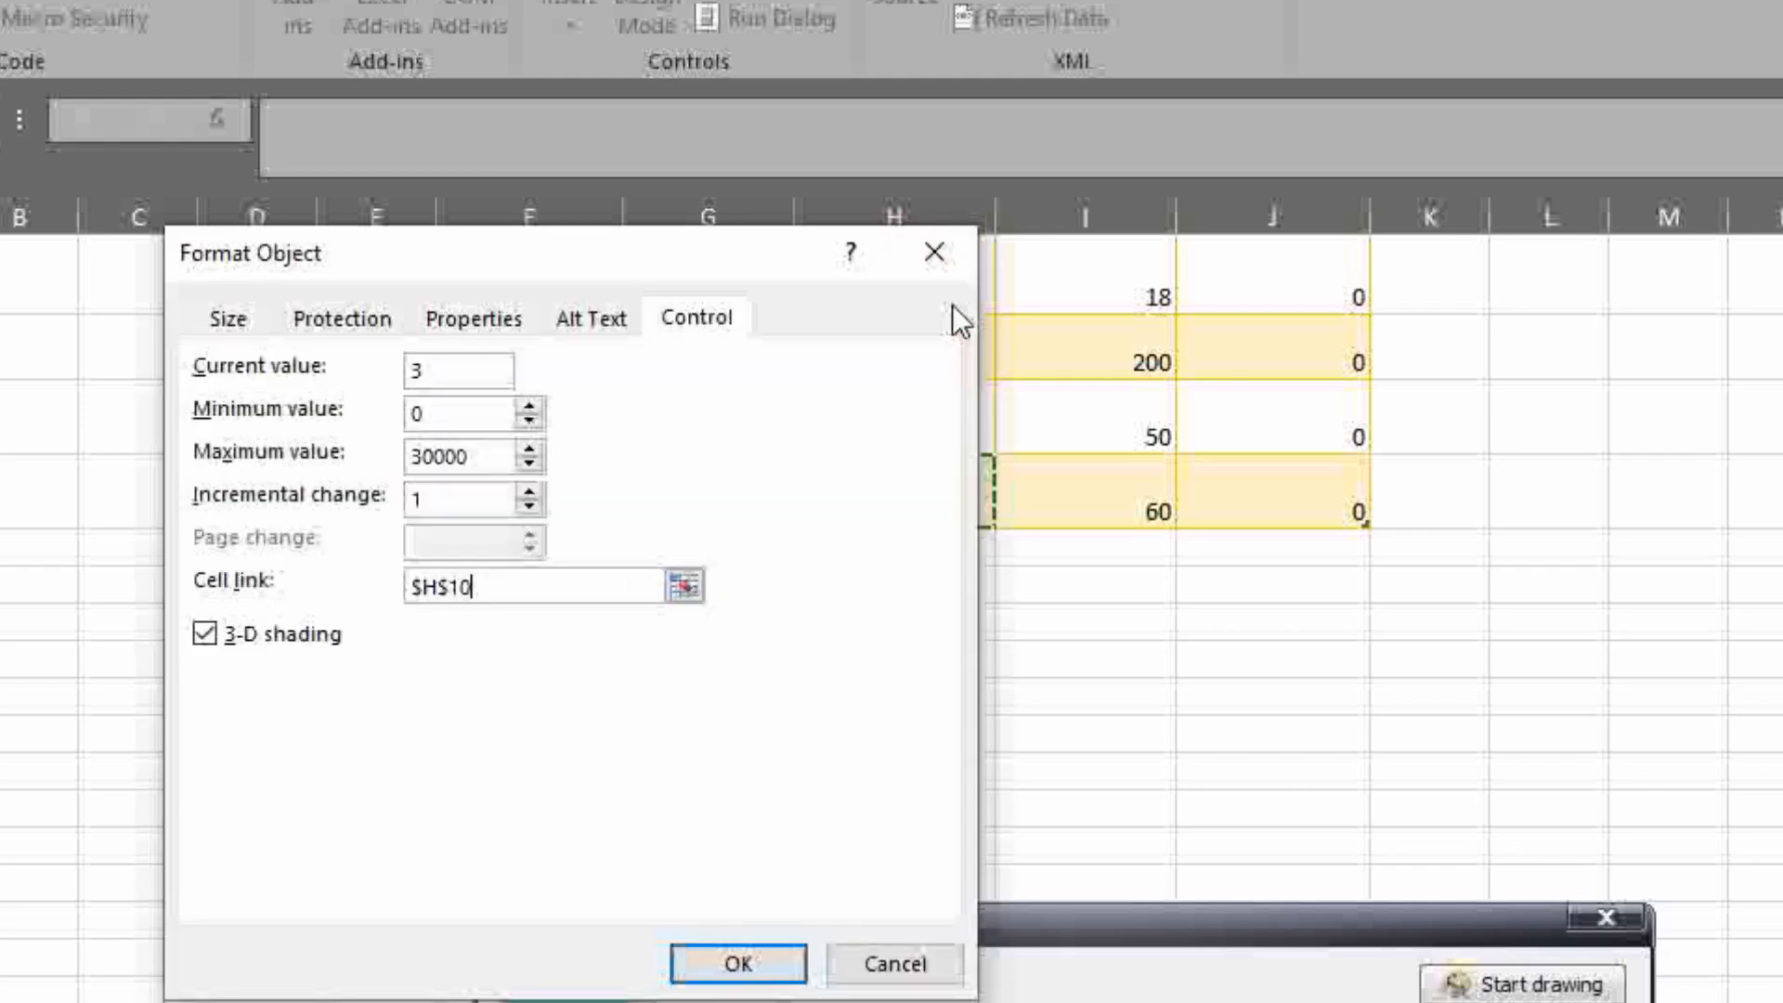
left_click(744, 960)
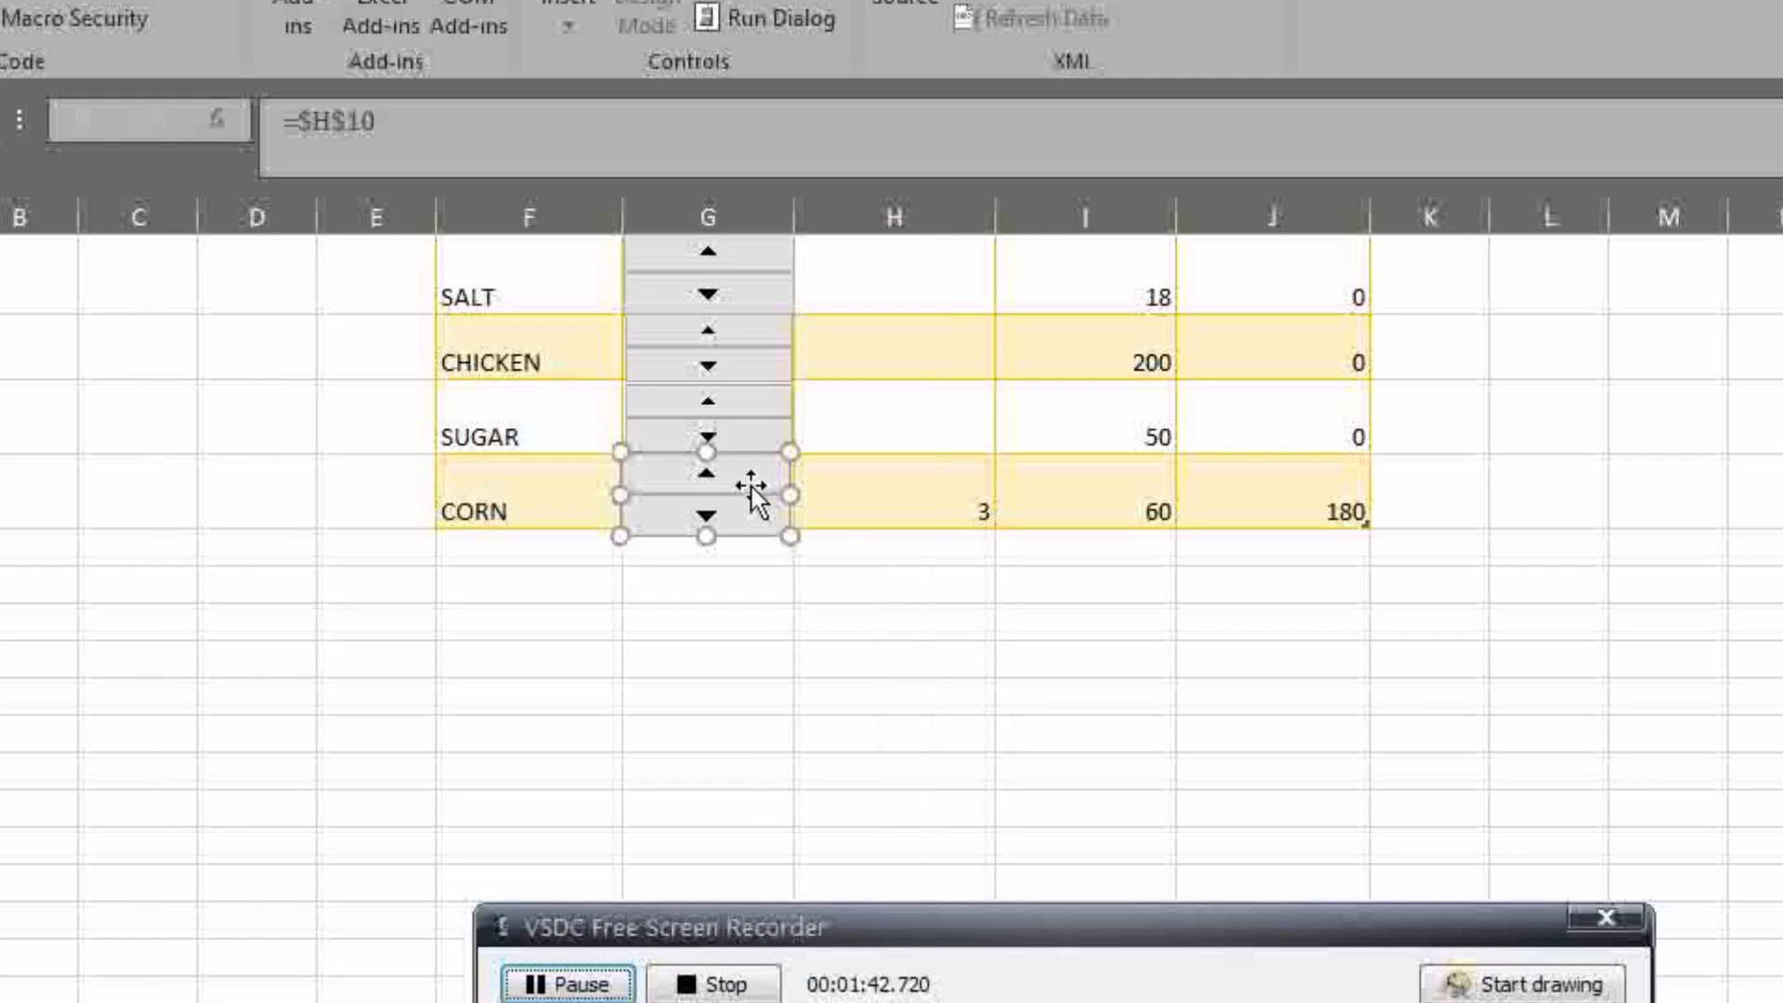
Raise the CORN quantity to 8 with its spinner and select cell H10
left_click(752, 698)
double_click(734, 478)
double_click(734, 478)
left_click(733, 479)
left_click(947, 489)
Raise the RICE quantity to 5 with its spinner
scroll(943, 510, "up", 2)
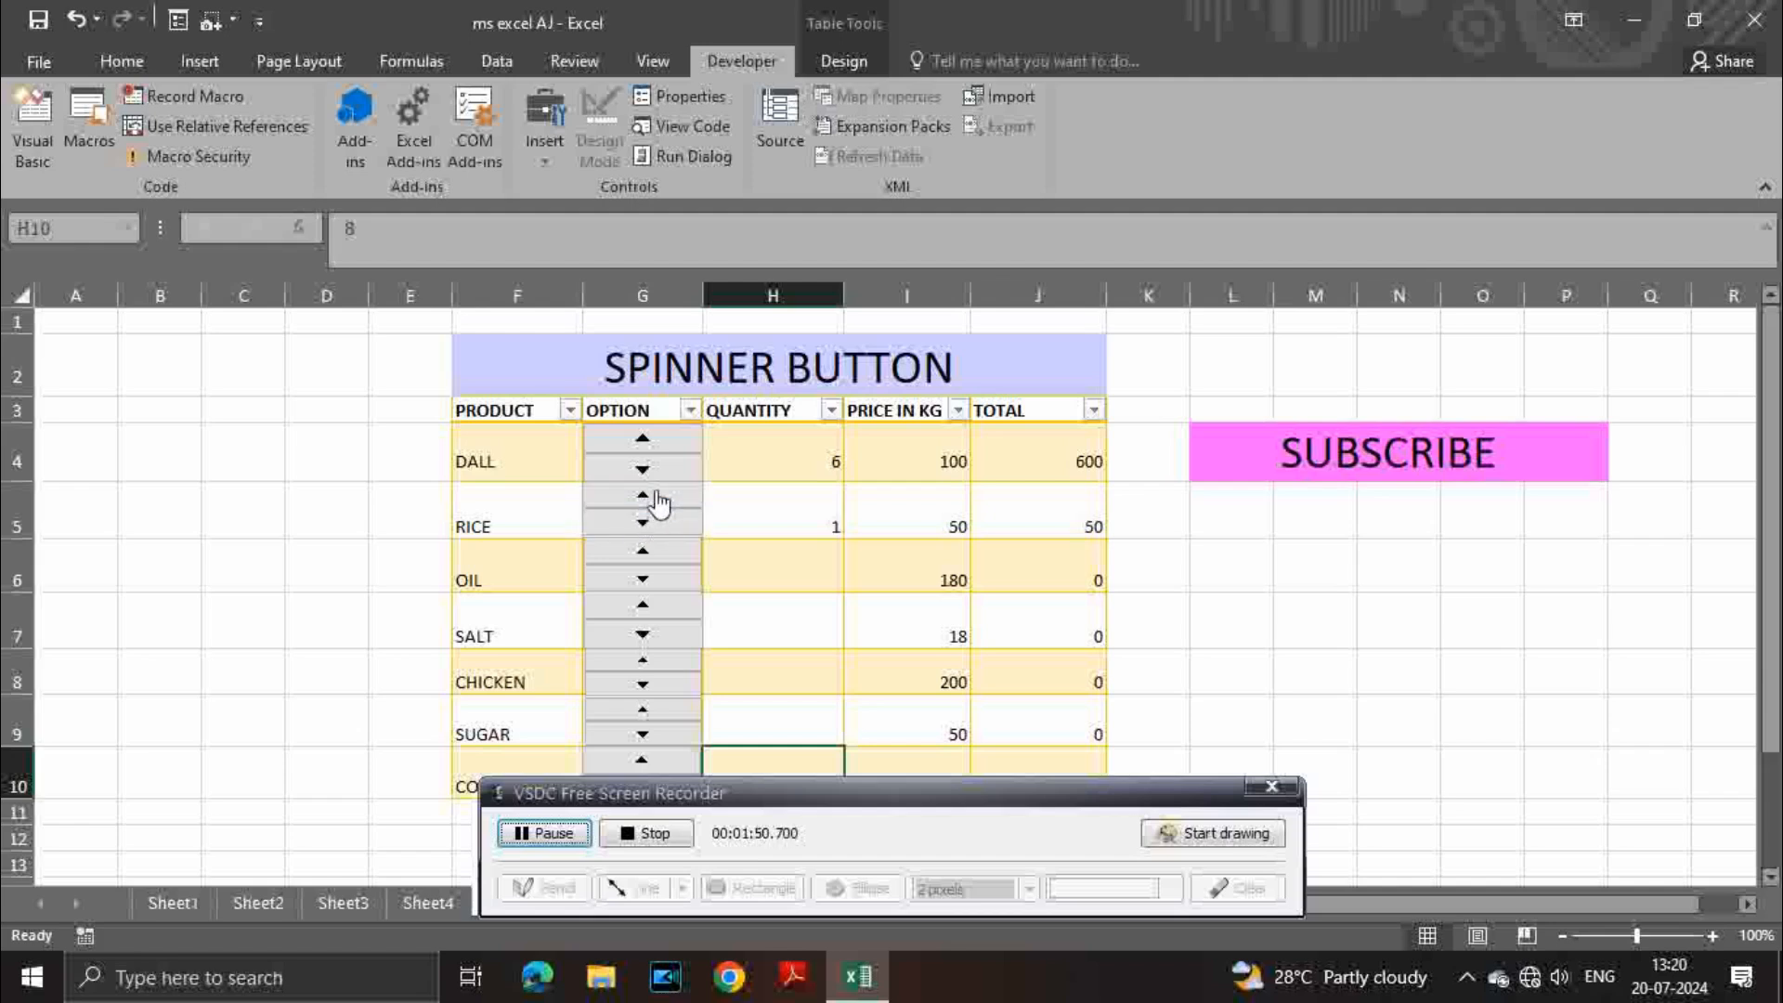
left_click(658, 504)
left_click(658, 504)
Examine the formula in the DALL row's TOTAL cell J4 and review the totals down the table
left_click(1048, 453)
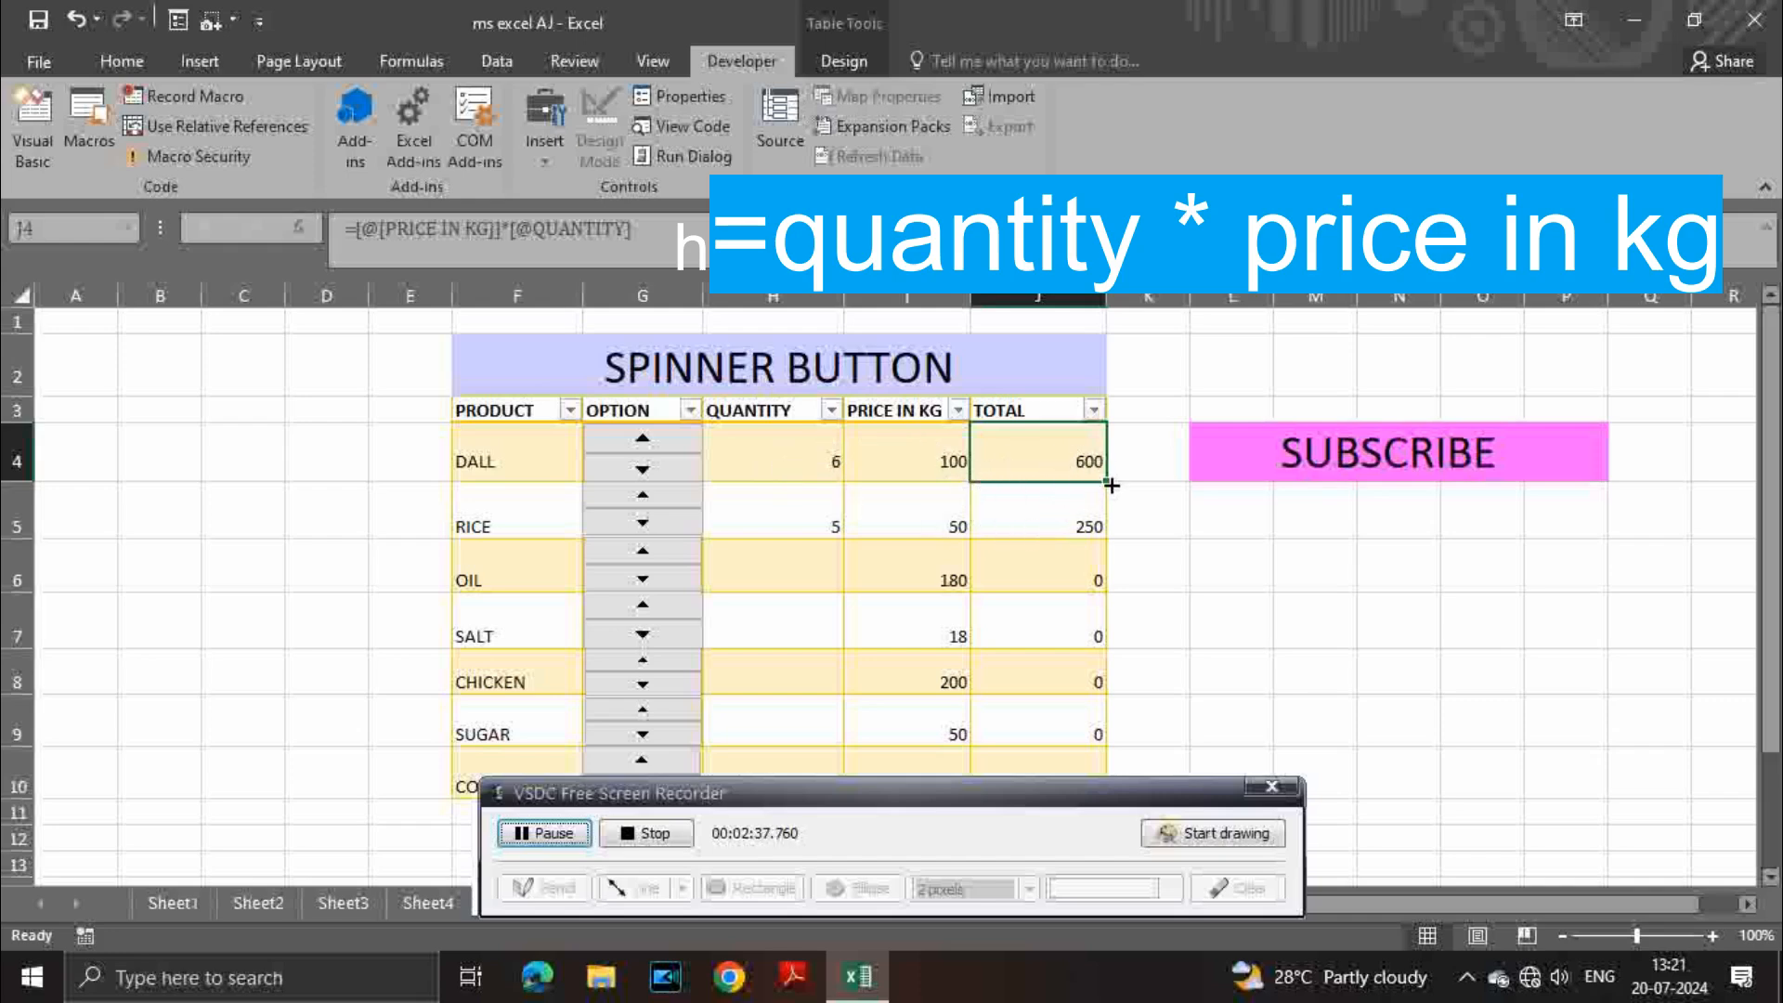
scroll(1086, 585, "down", 3)
scroll(1087, 585, "up", 3)
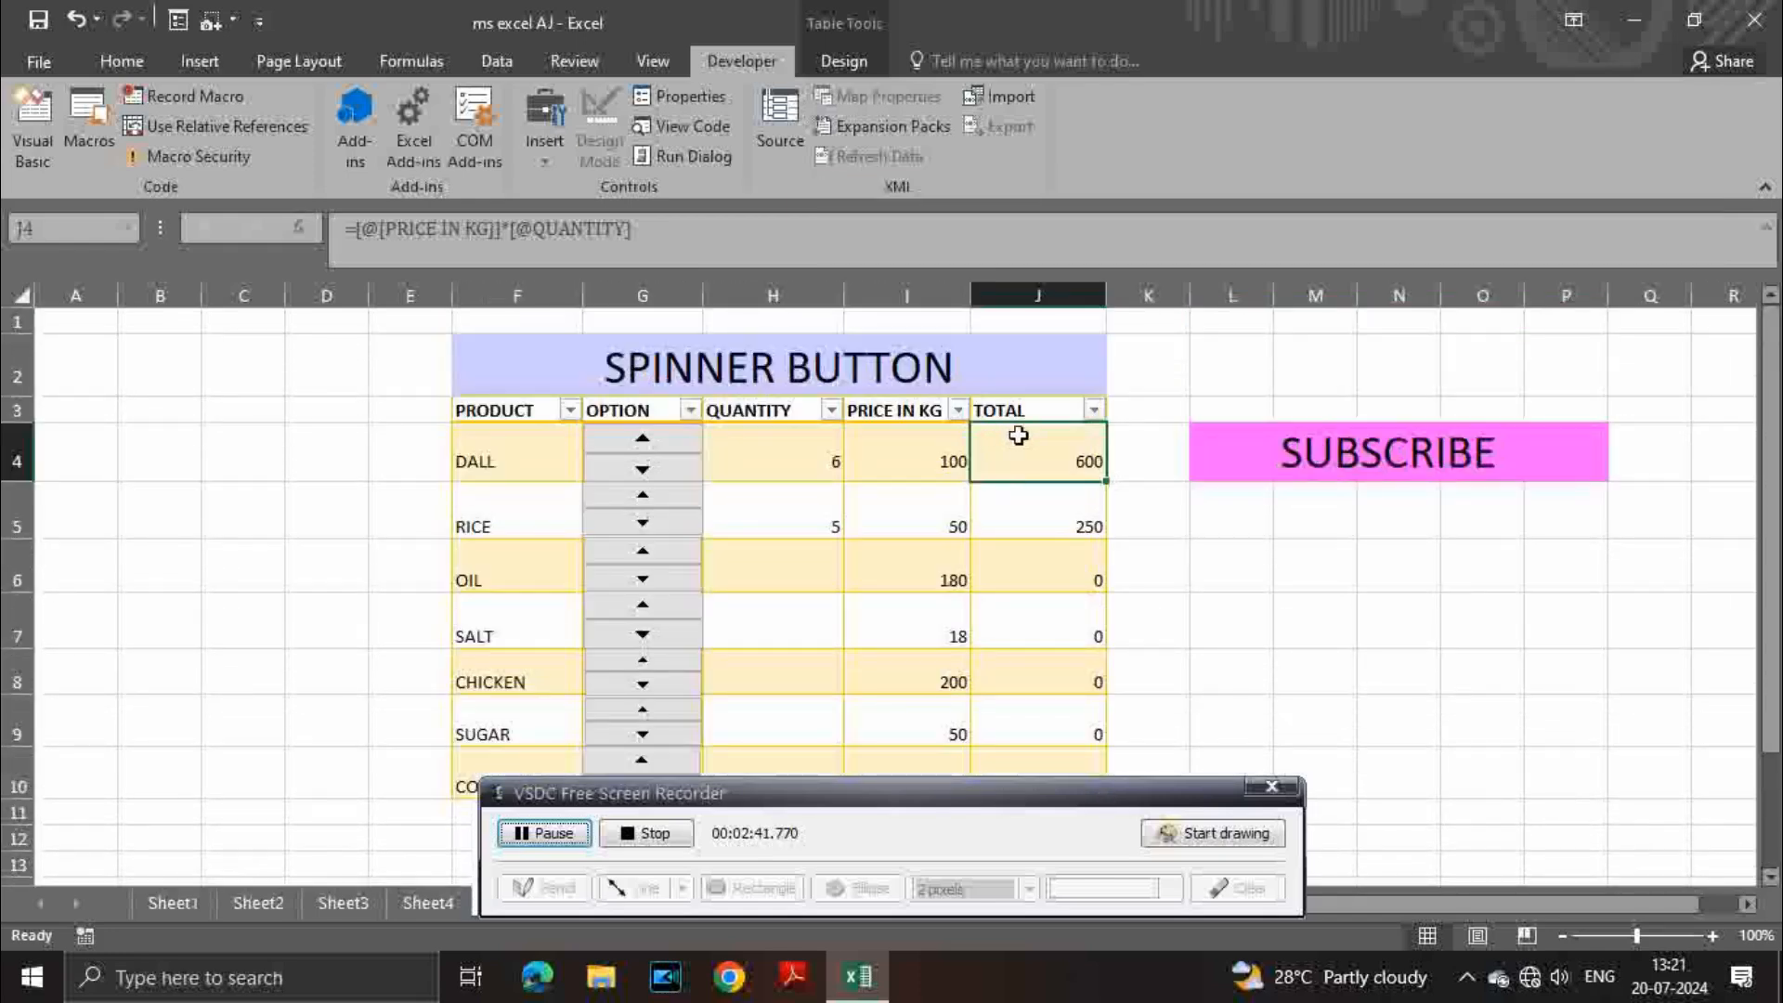
scroll(1030, 534, "down", 2)
left_click(1016, 582)
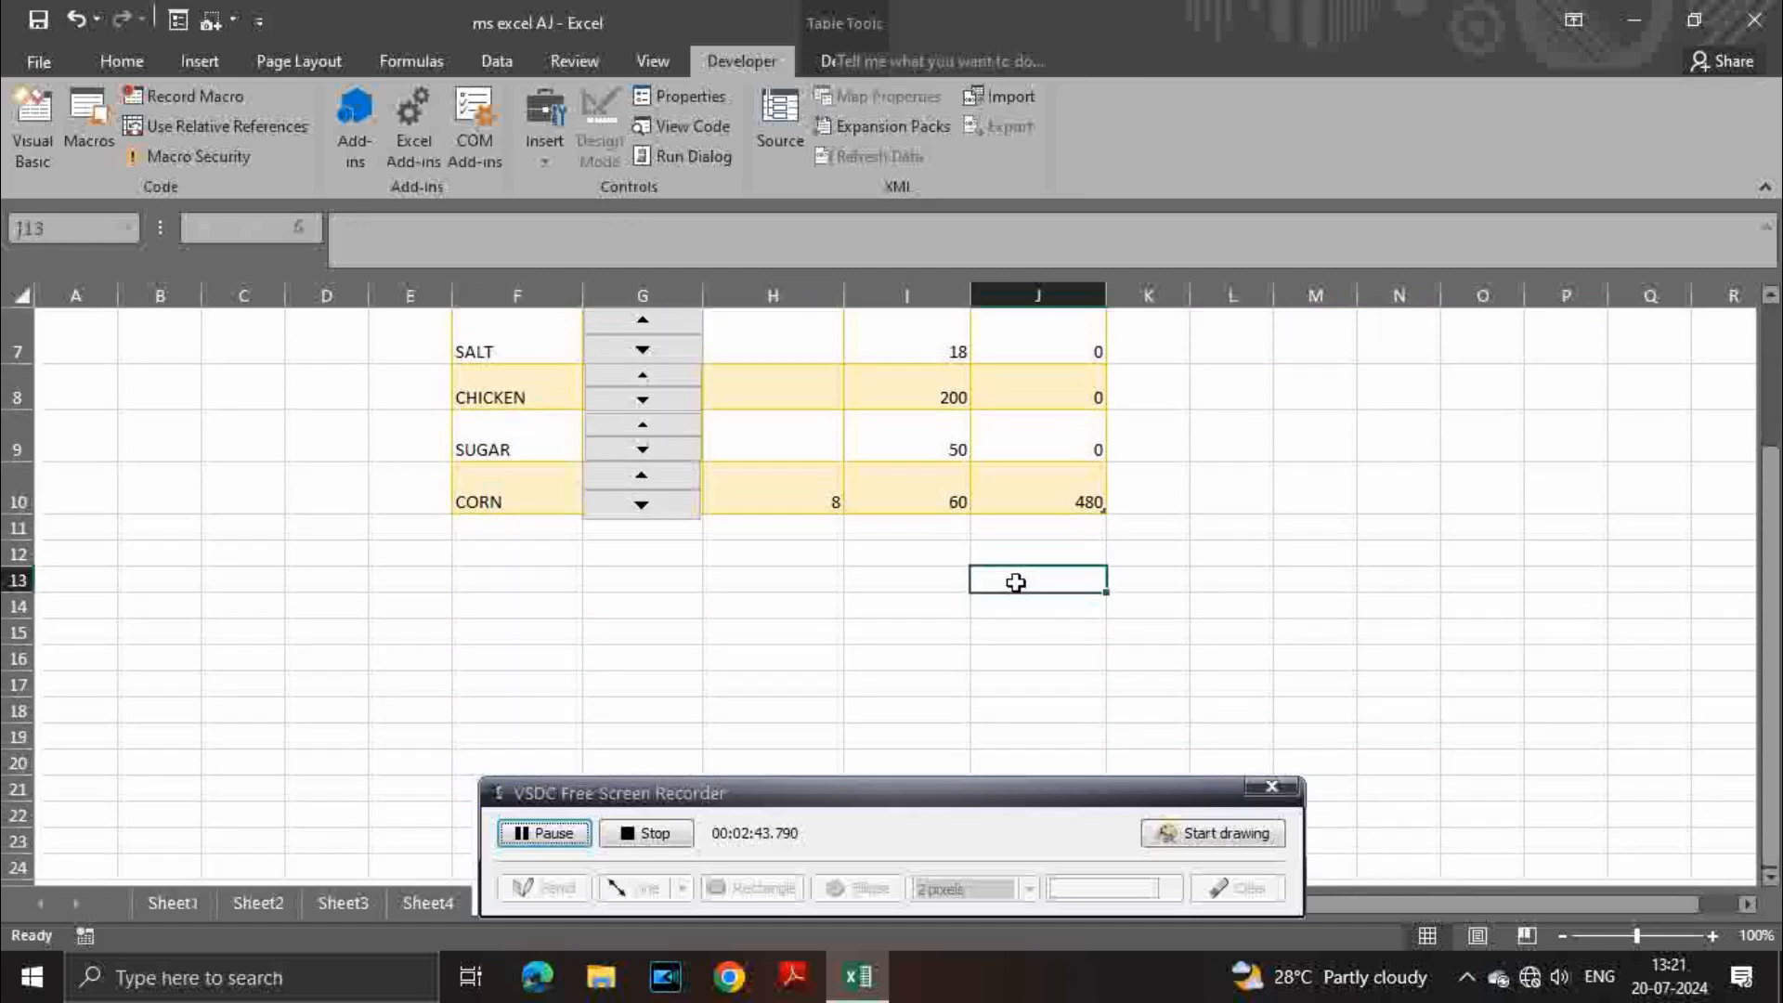
Raise the SALT and OIL quantities to 5 each with their spinners
scroll(915, 581, "up", 1)
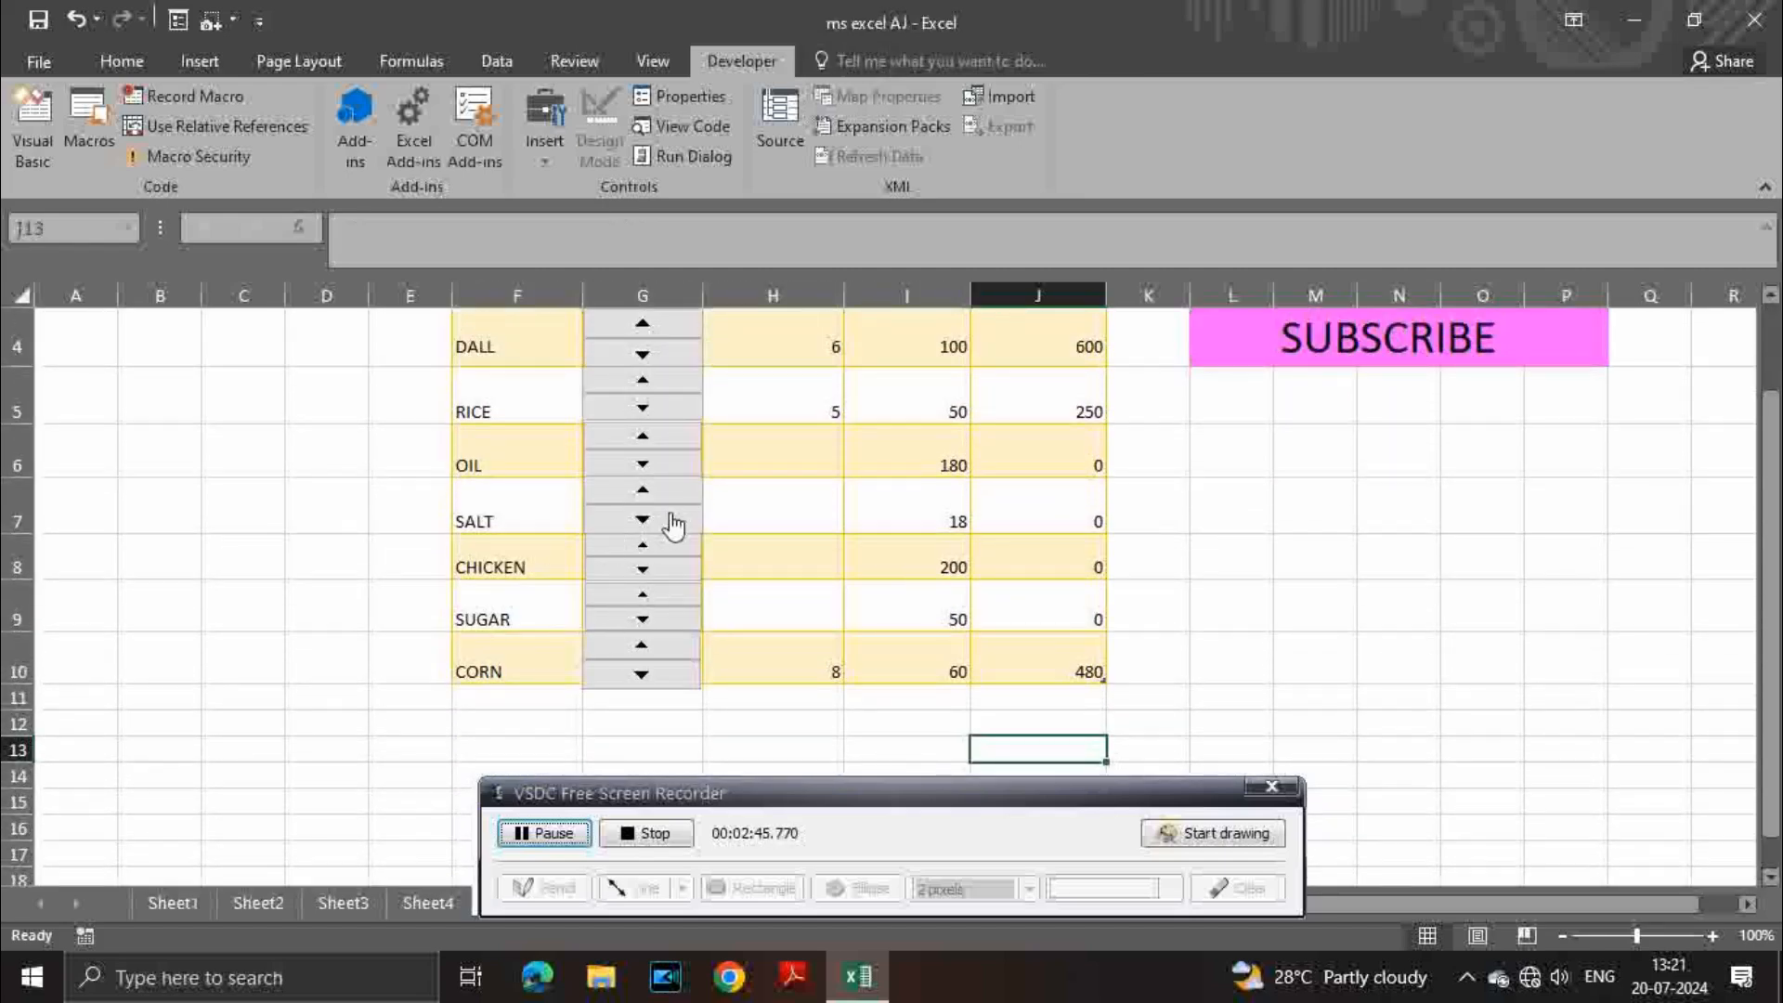
left_click(654, 489)
left_click(654, 488)
left_click(654, 488)
scroll(716, 597, "up", 1)
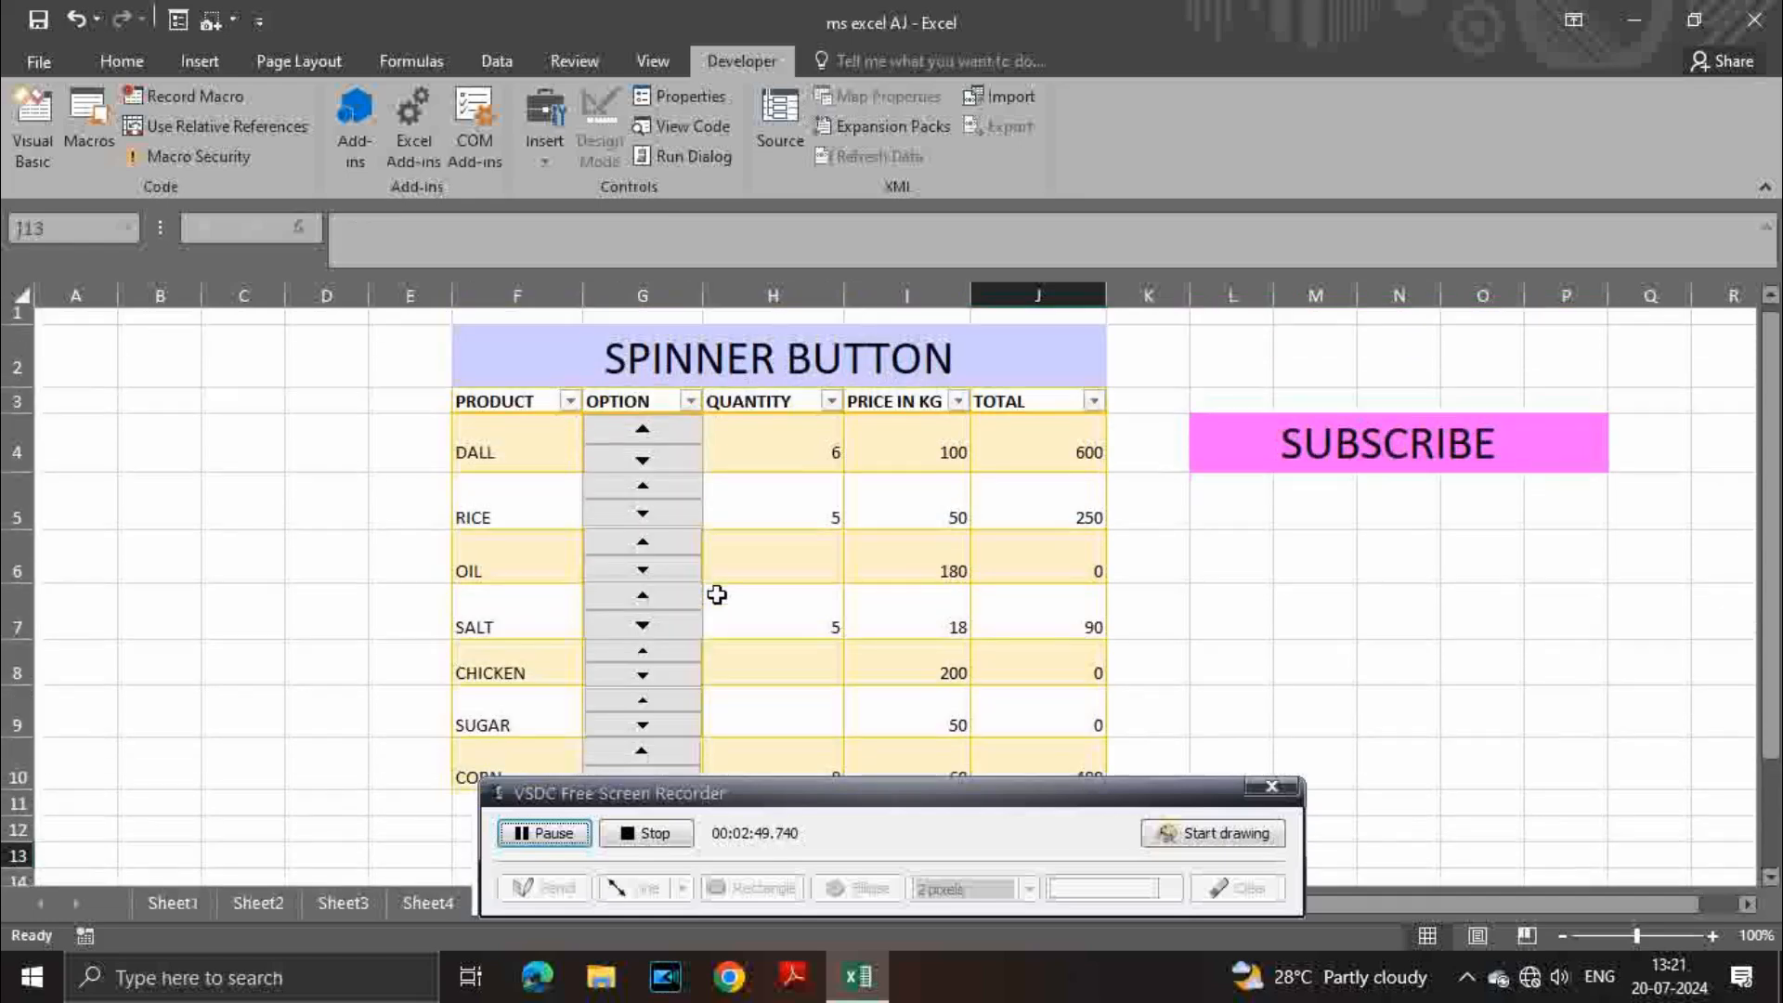
left_click(648, 556)
Raise the SUGAR quantity to 4 with its spinner
scroll(799, 573, "down", 1)
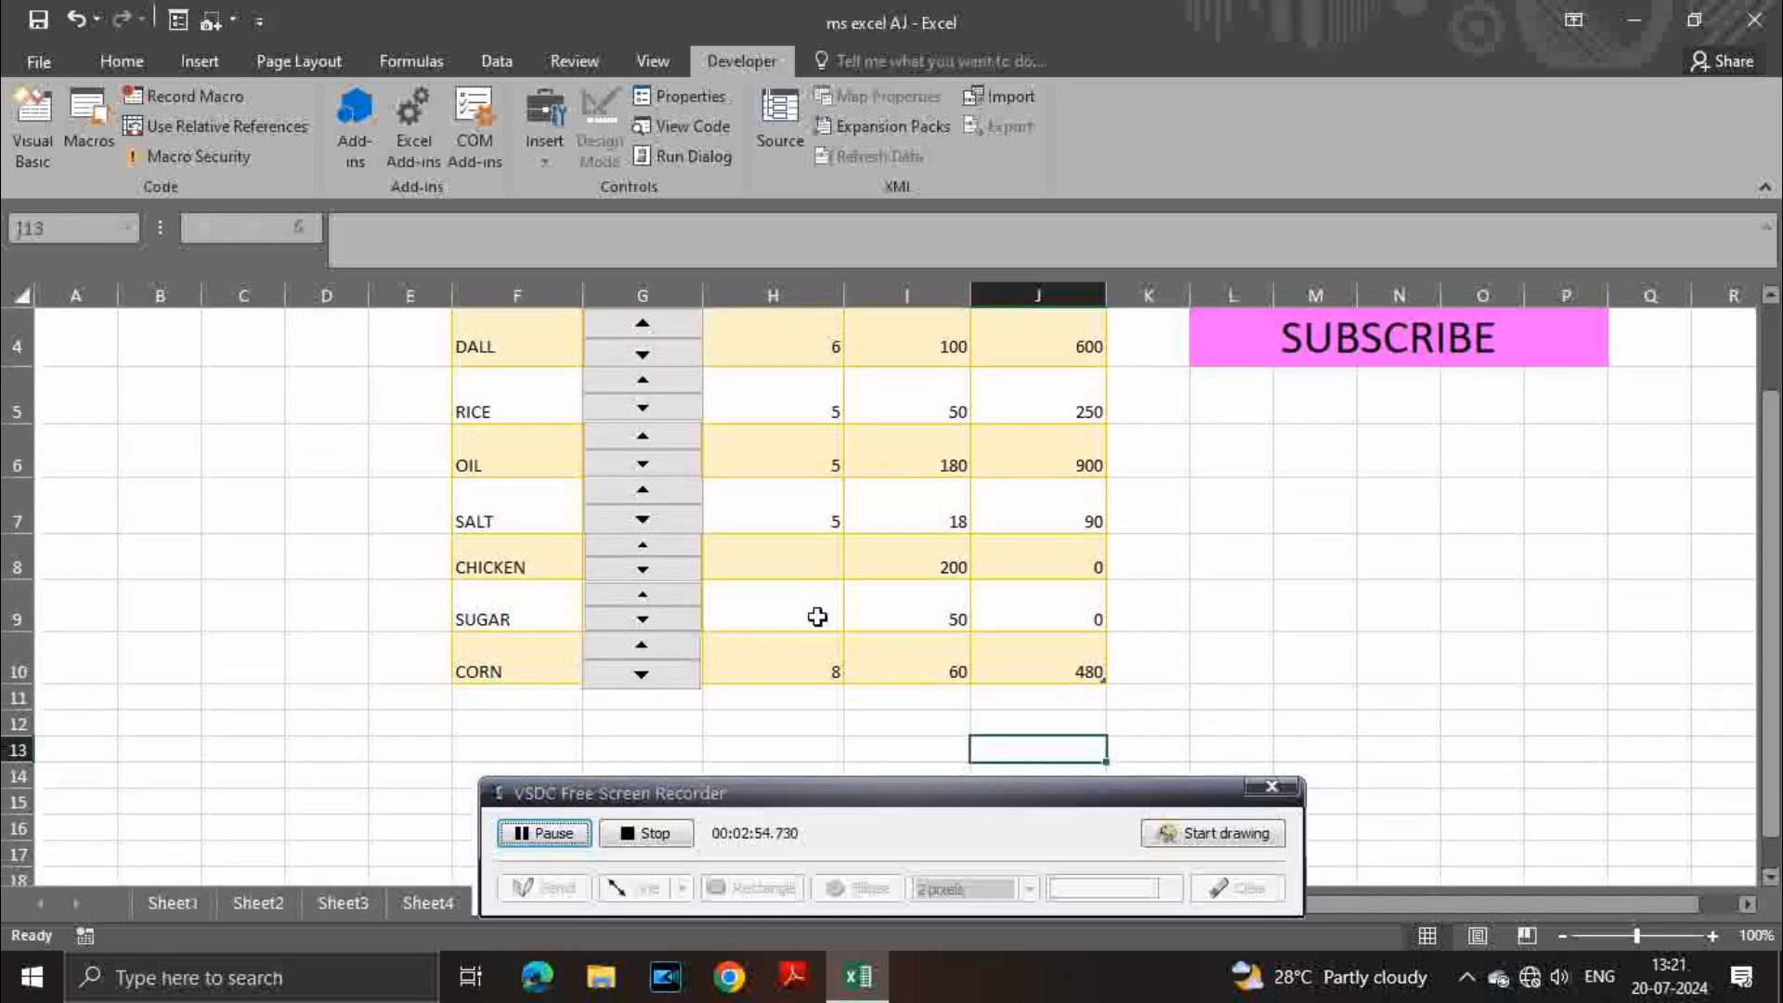
double_click(628, 599)
double_click(628, 601)
scroll(826, 650, "up", 1)
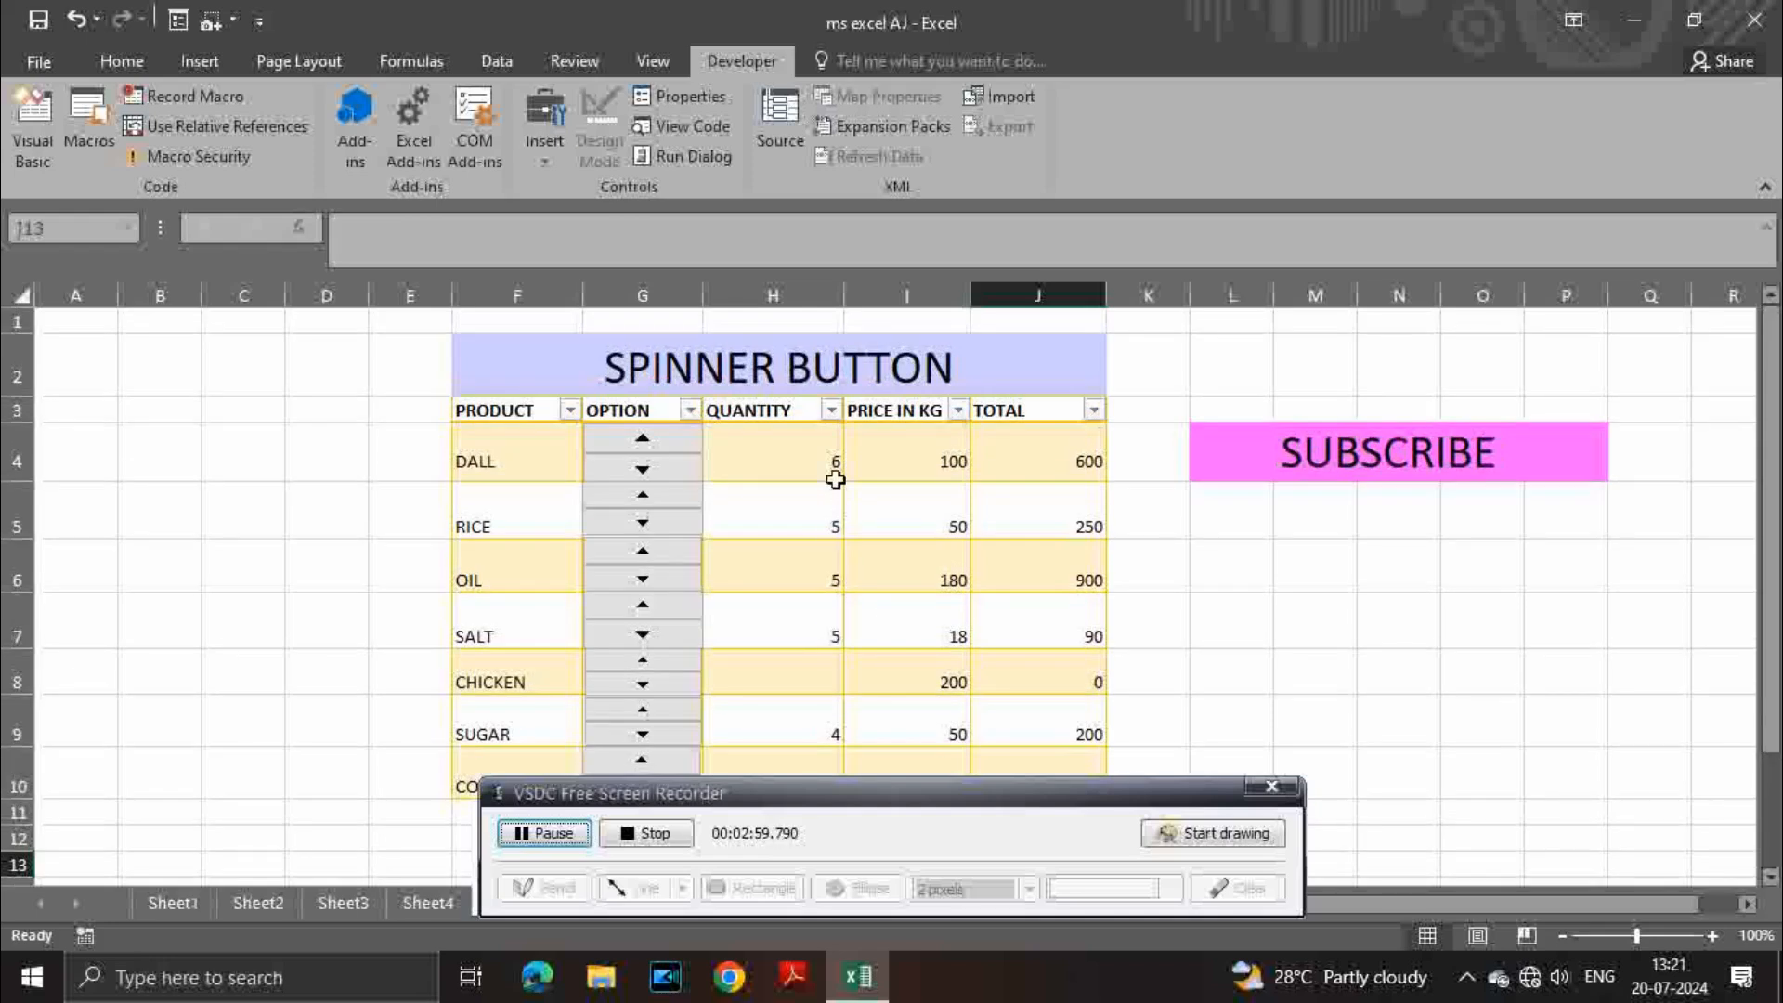